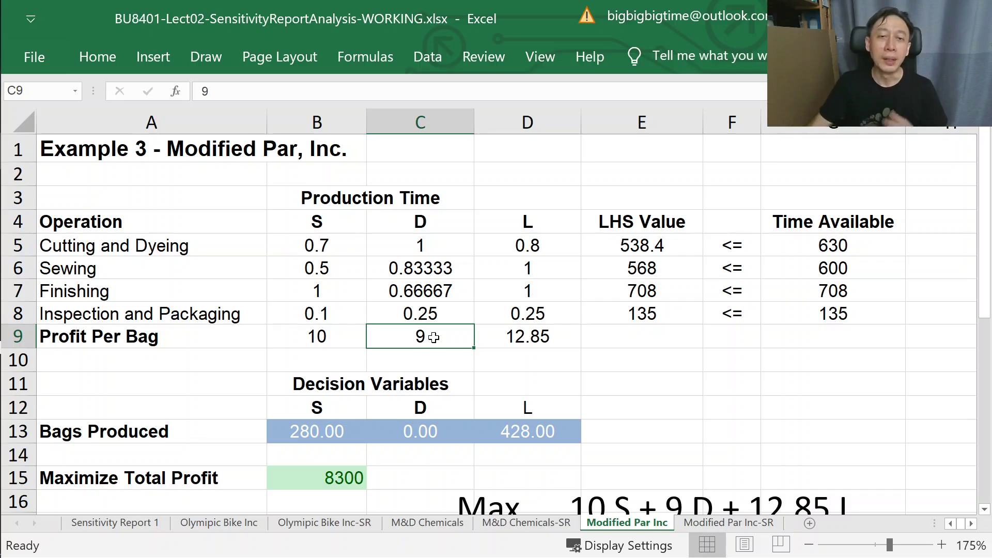
# Review bag D's cutting and dyeing, sewing, finishing and inspection and packaging times
pyautogui.click(433, 267)
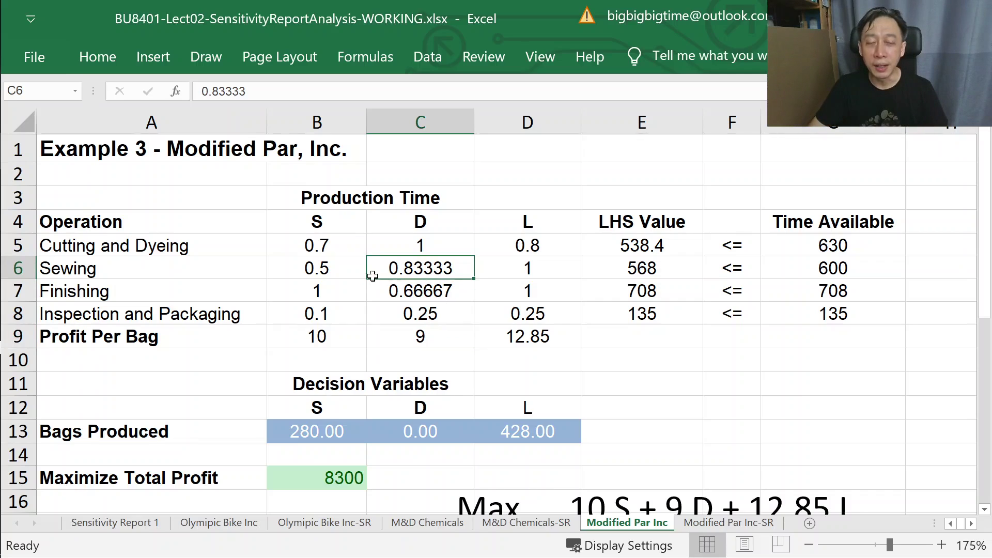
pyautogui.moveTo(513, 286); pyautogui.dragTo(324, 289)
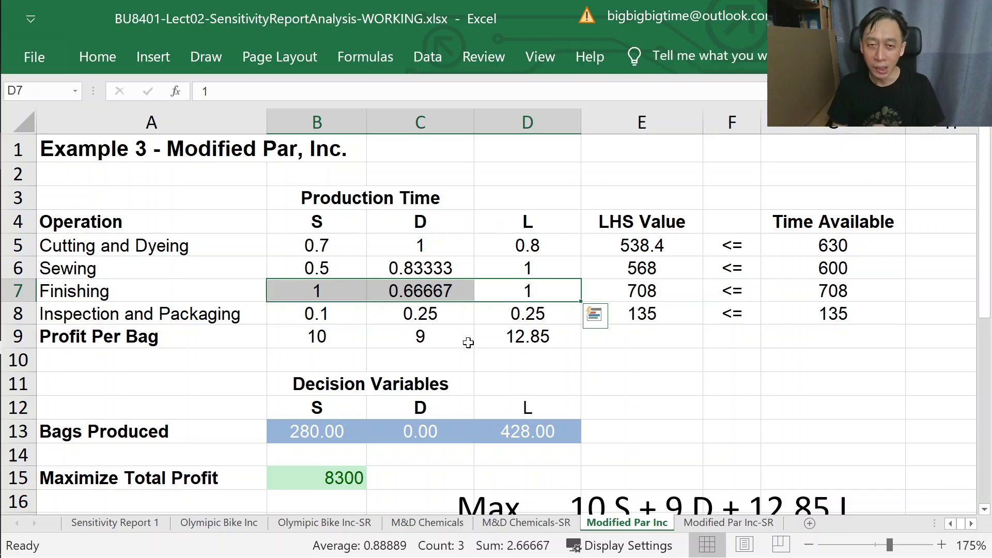
pyautogui.click(417, 294)
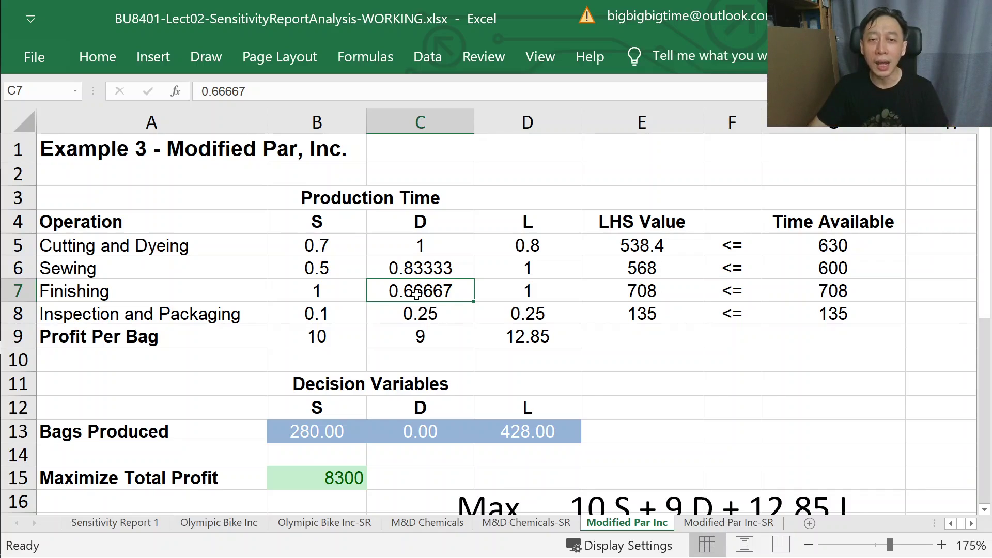
pyautogui.click(433, 244)
pyautogui.click(426, 268)
pyautogui.click(430, 295)
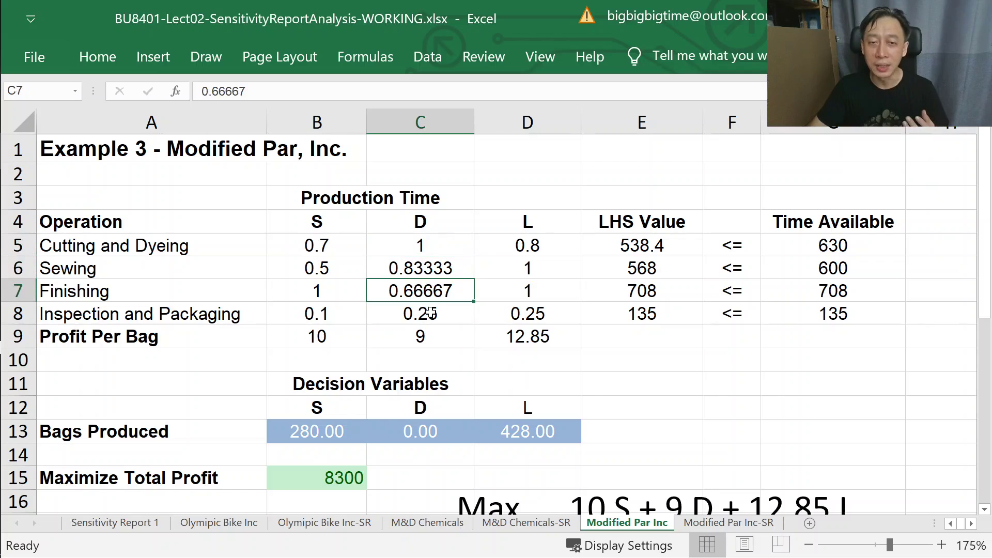
pyautogui.click(430, 313)
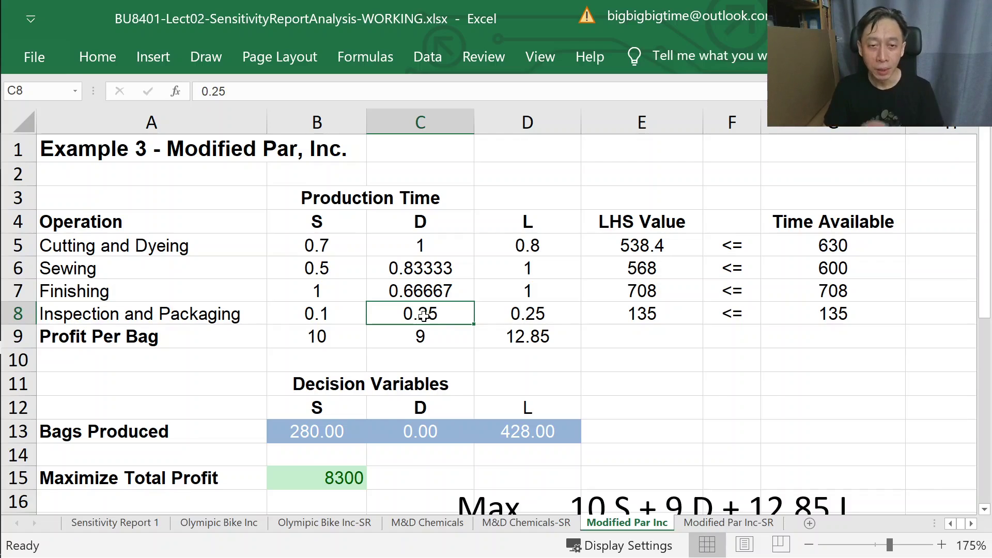
# Check bag D's profit of 9 per bag and its production quantity of zero
pyautogui.click(434, 336)
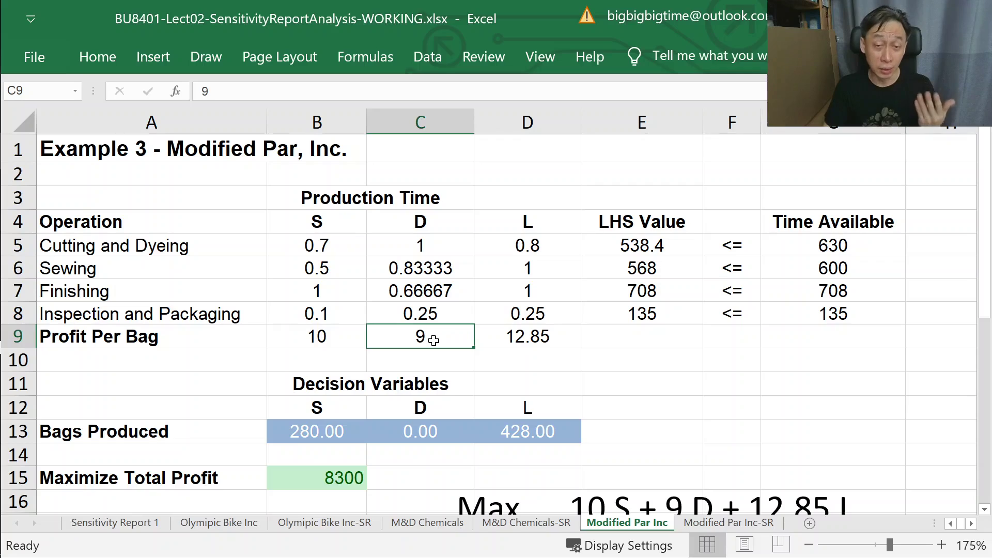
pyautogui.moveTo(517, 246); pyautogui.dragTo(324, 311)
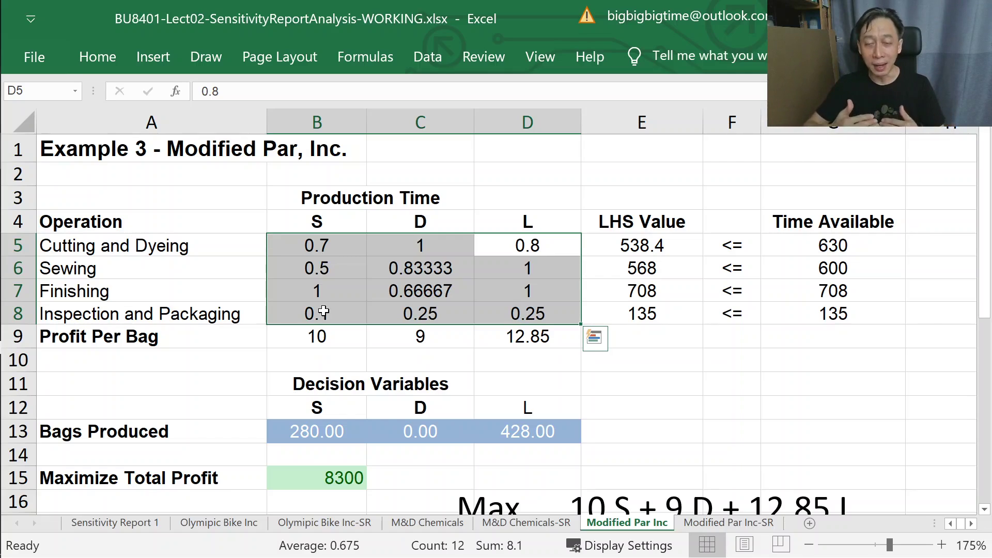
pyautogui.click(393, 345)
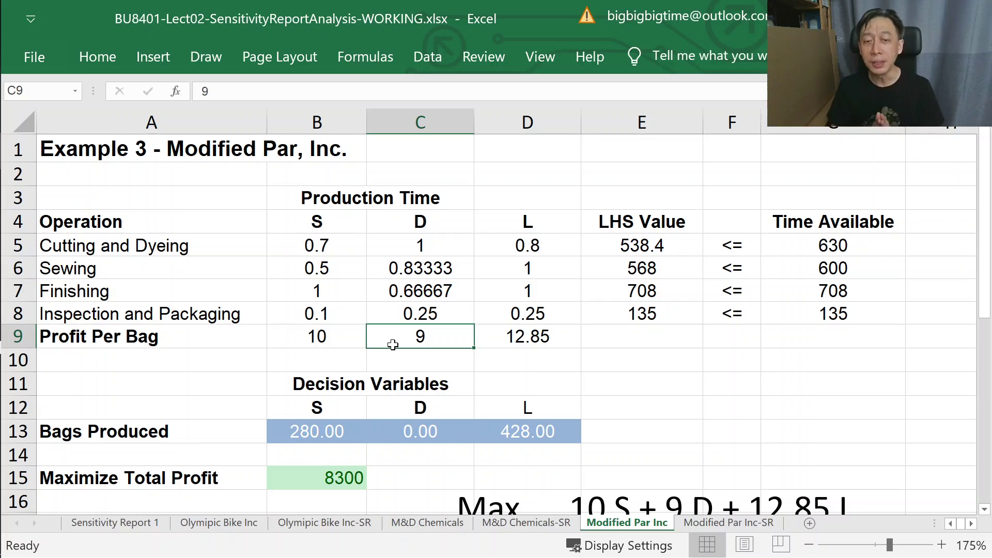
pyautogui.click(390, 432)
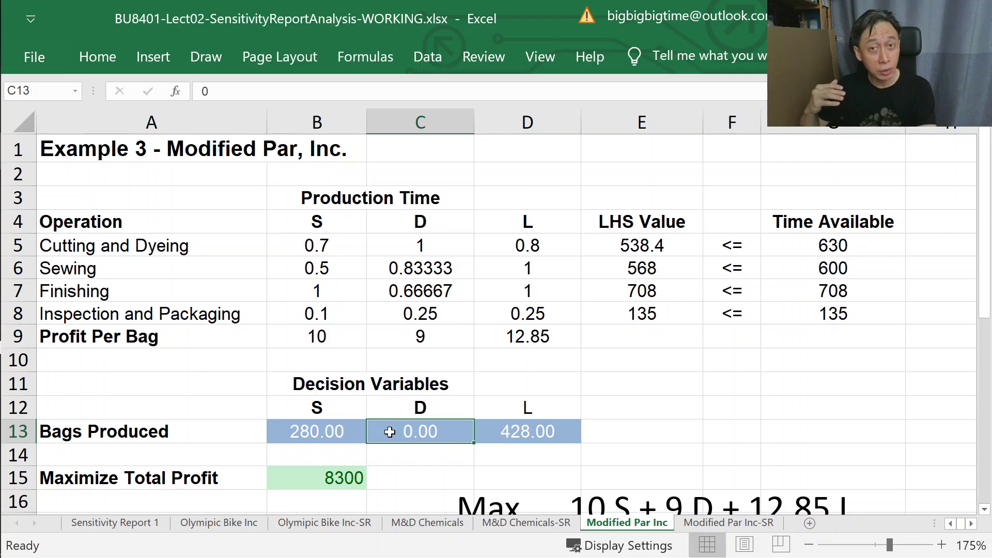
pyautogui.click(432, 334)
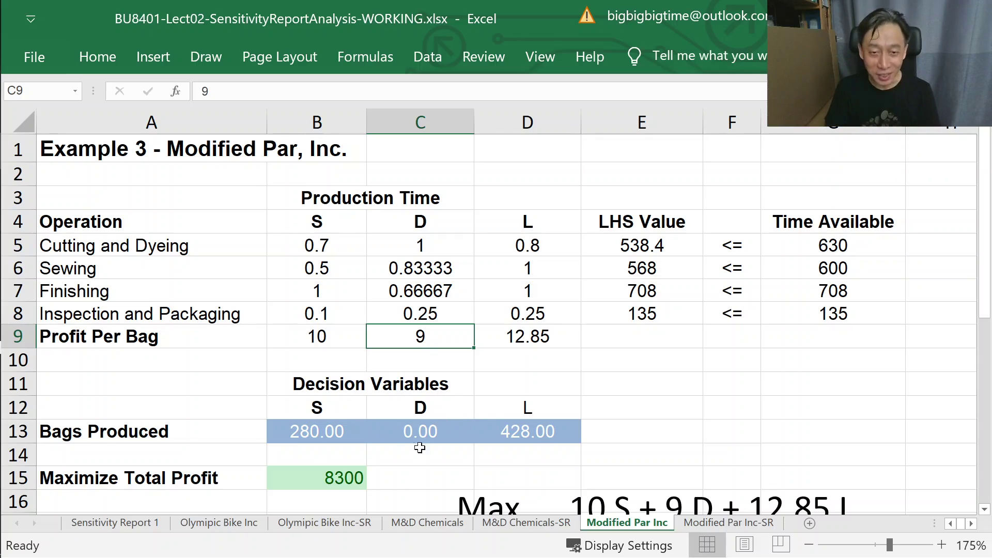
# In Modified Par Inc-SR, examine bag D's final value 0, reduced cost -1.150027 and coefficient 9
pyautogui.click(714, 523)
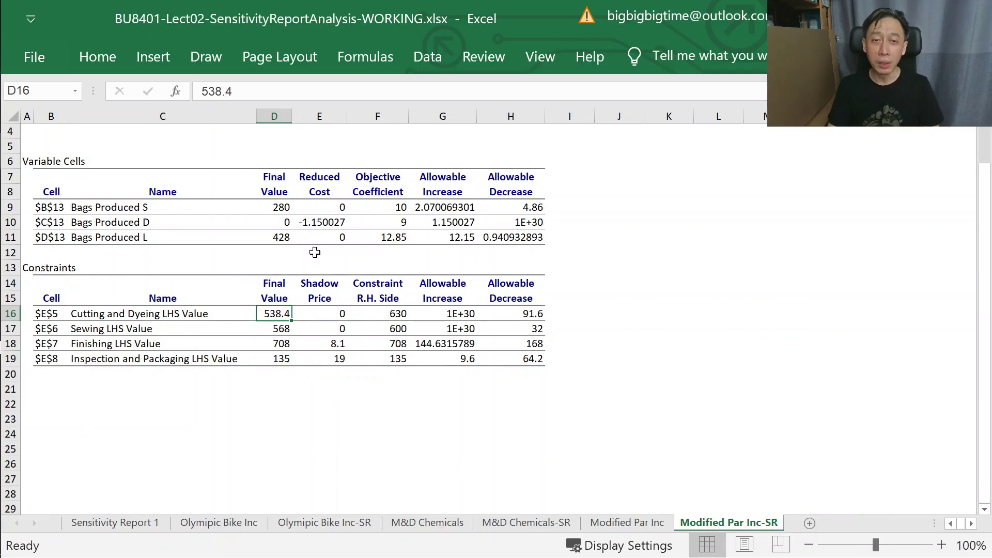
pyautogui.keyDown('ctrl'); pyautogui.scroll(1, 315, 253); pyautogui.keyUp('ctrl')
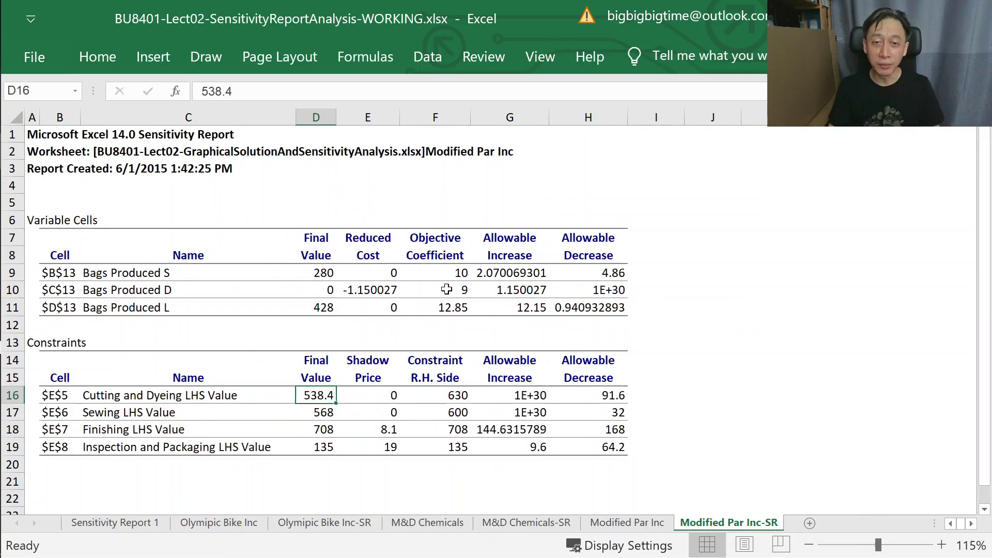
pyautogui.moveTo(449, 273); pyautogui.dragTo(451, 307)
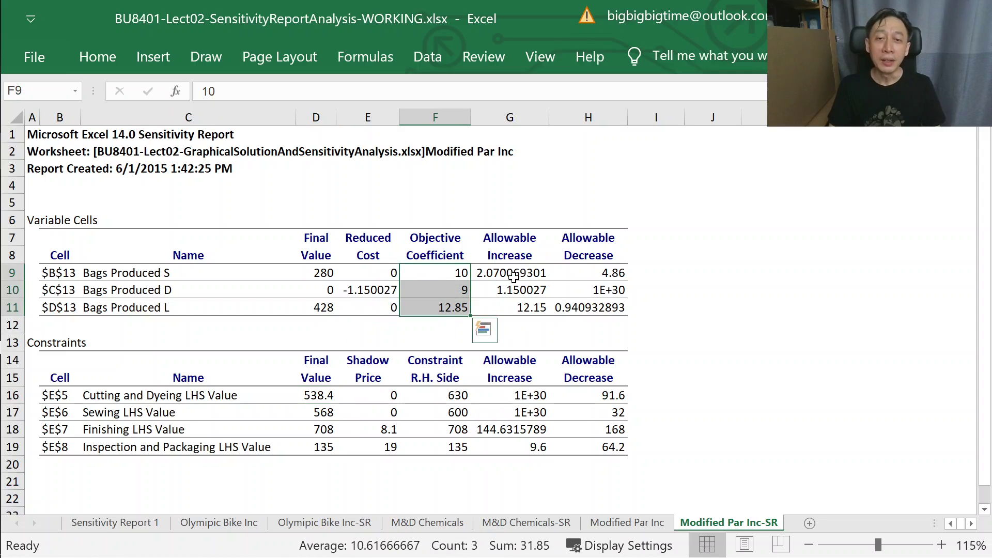
pyautogui.click(327, 286)
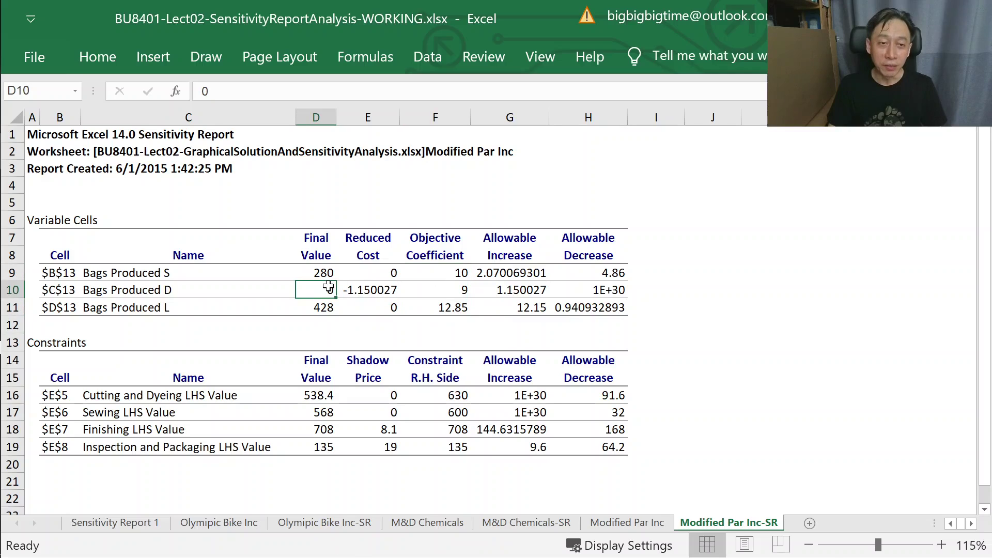
pyautogui.click(376, 289)
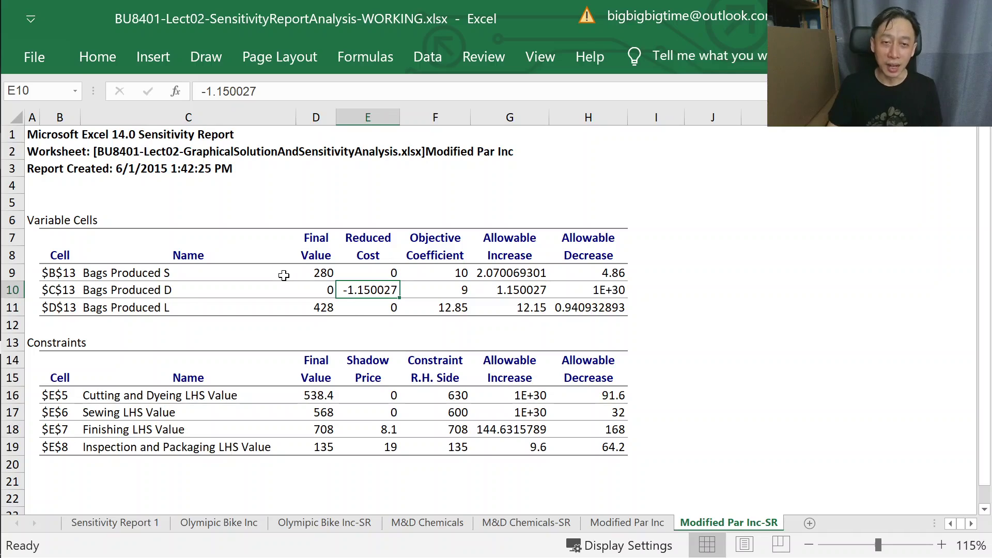
pyautogui.keyDown('ctrl'); pyautogui.scroll(1, 284, 276); pyautogui.keyUp('ctrl')
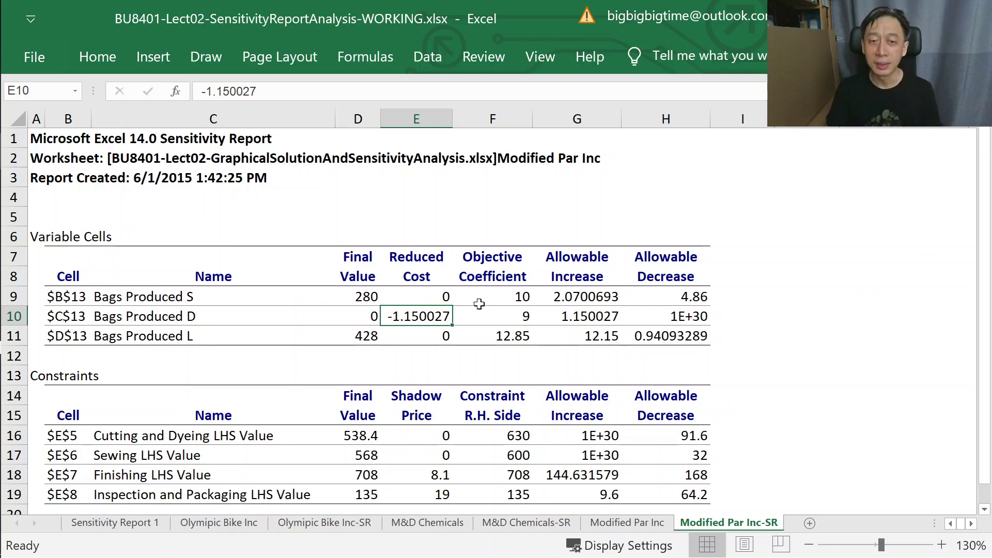
pyautogui.click(361, 316)
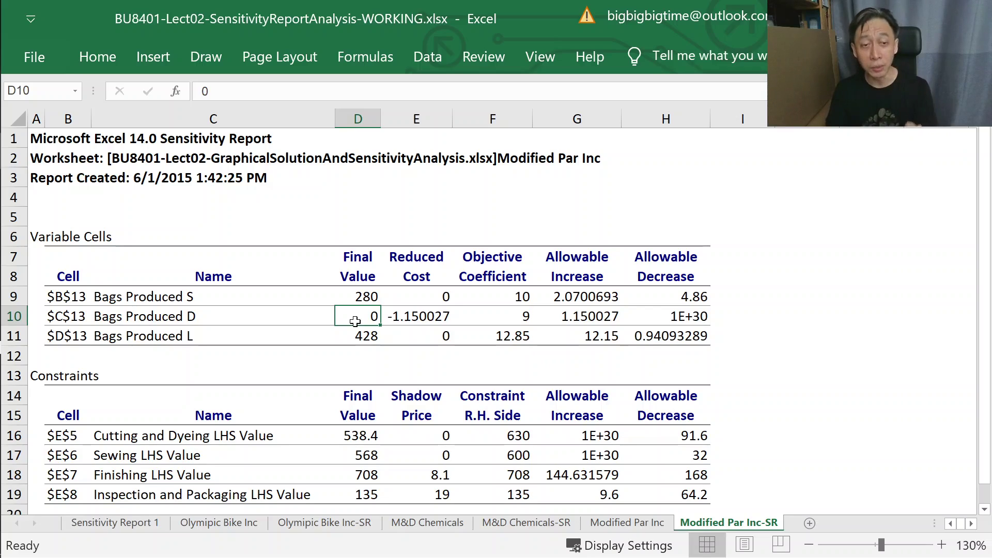
pyautogui.click(523, 319)
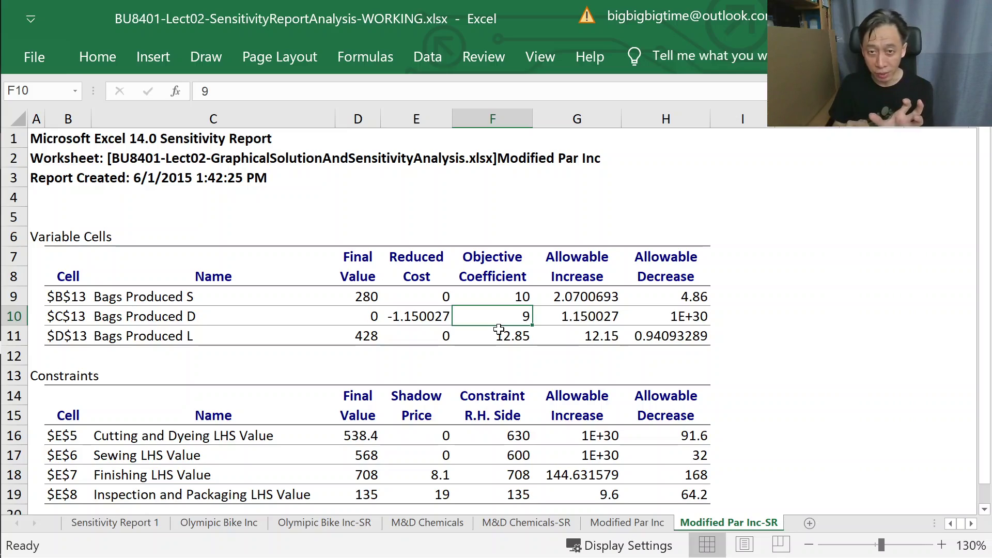
# Enter =9-(-1.15) in D4 to compute bag D's break-even profit of 10.15
pyautogui.click(375, 198)
pyautogui.write('=9')
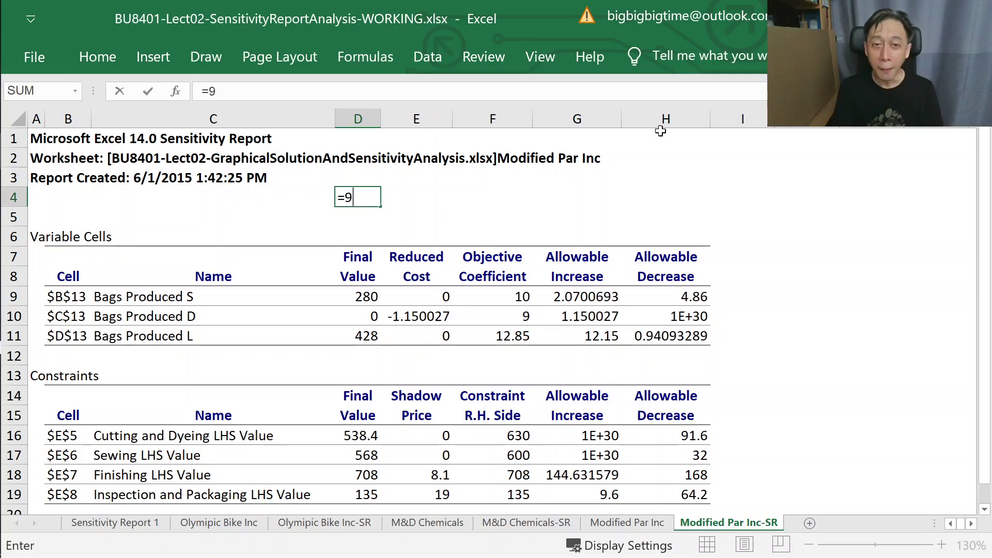
pyautogui.write('-(-')
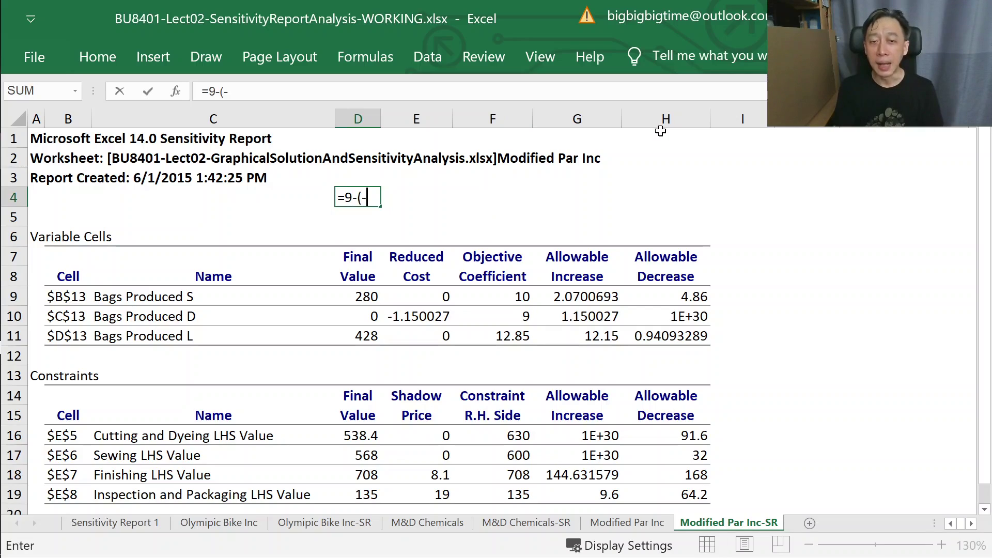
pyautogui.write('1.15)')
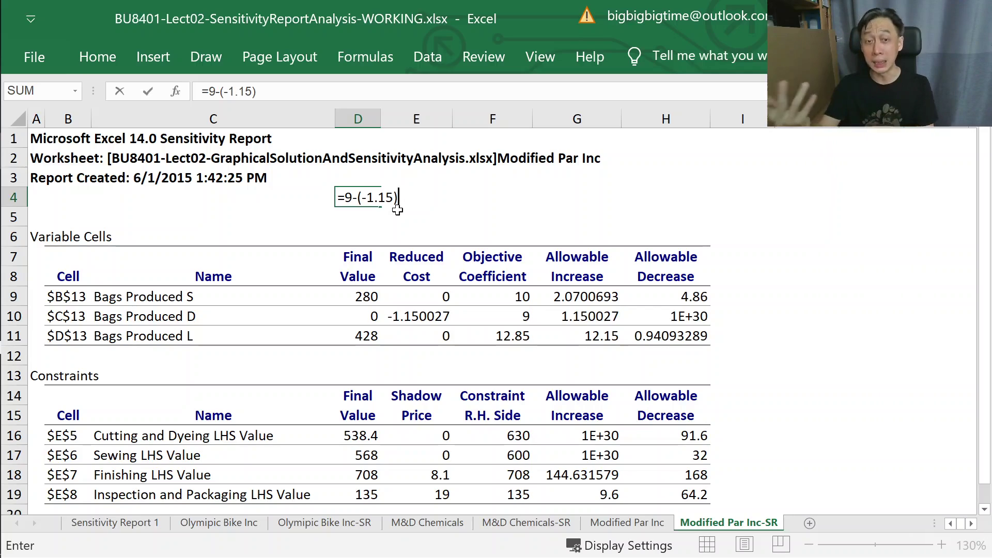
pyautogui.press('Return')
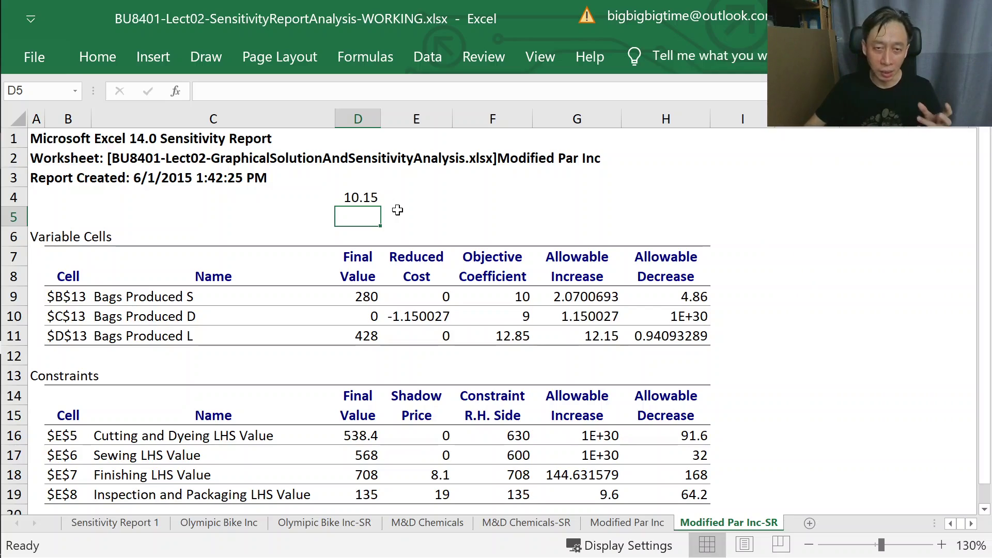
pyautogui.click(410, 309)
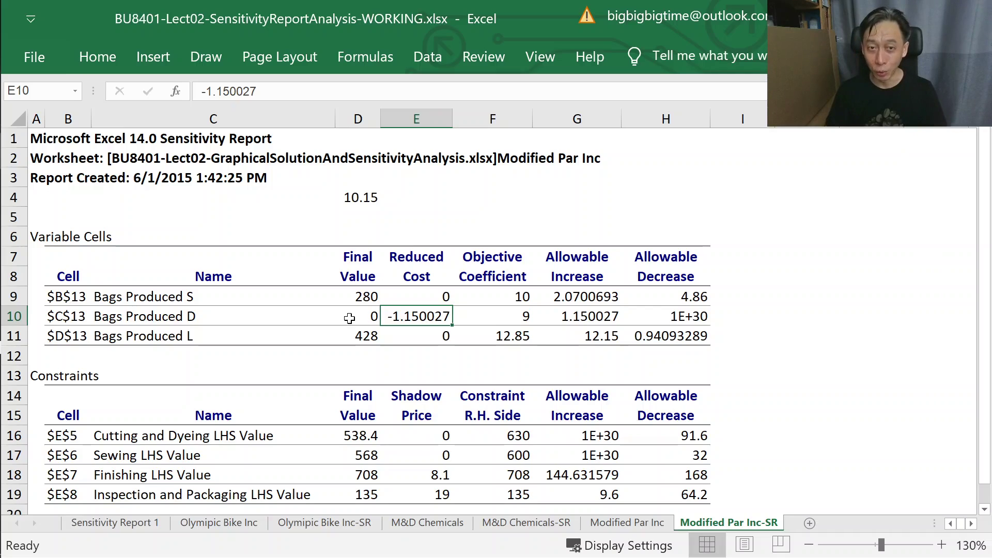
# Enter 10.14 as bag D's profit per bag in C9 of Modified Par Inc
pyautogui.click(627, 522)
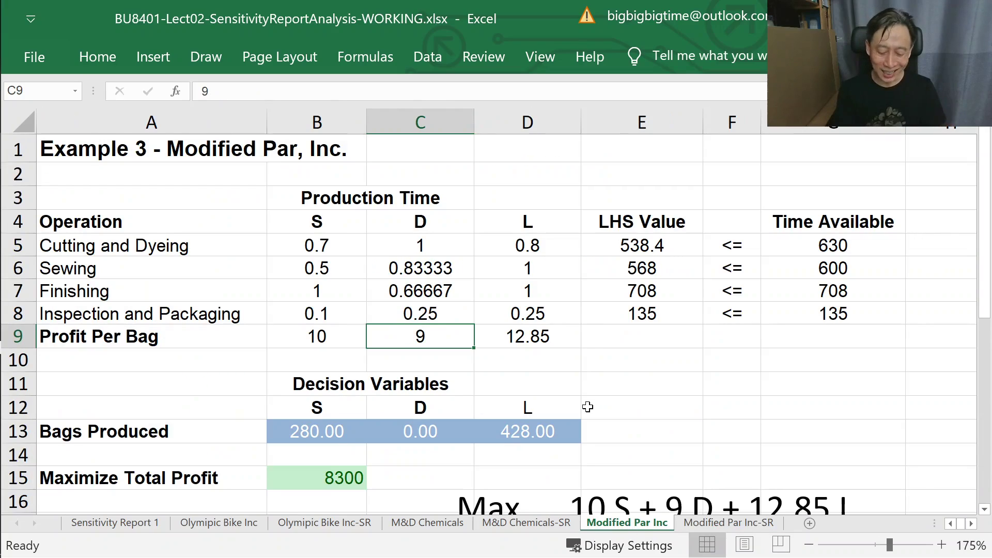
pyautogui.write('10.14')
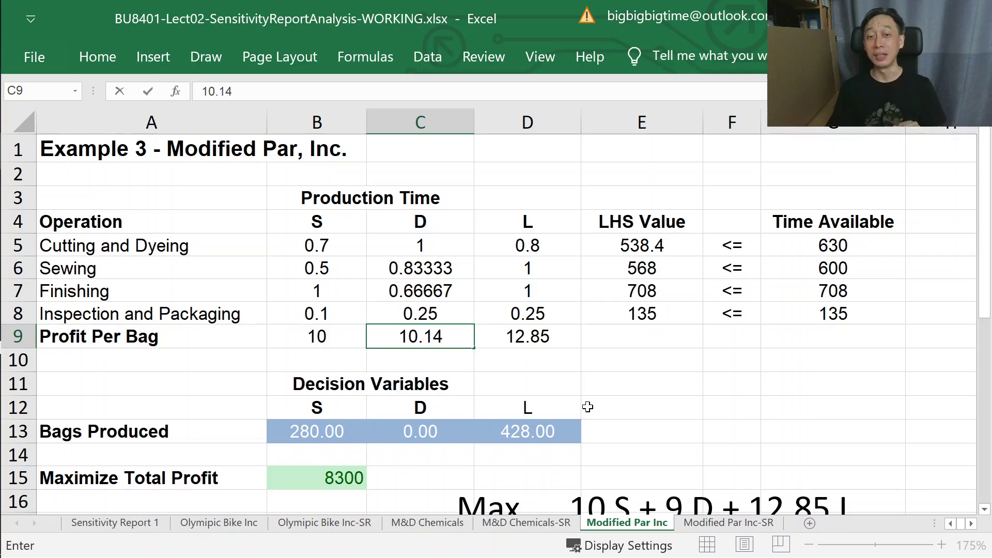
pyautogui.press('Return')
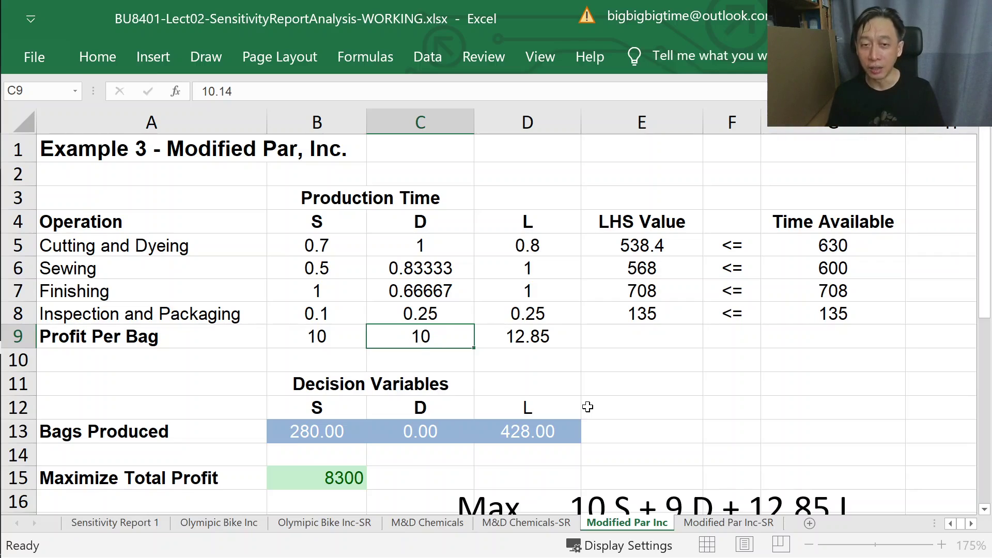
pyautogui.click(425, 334)
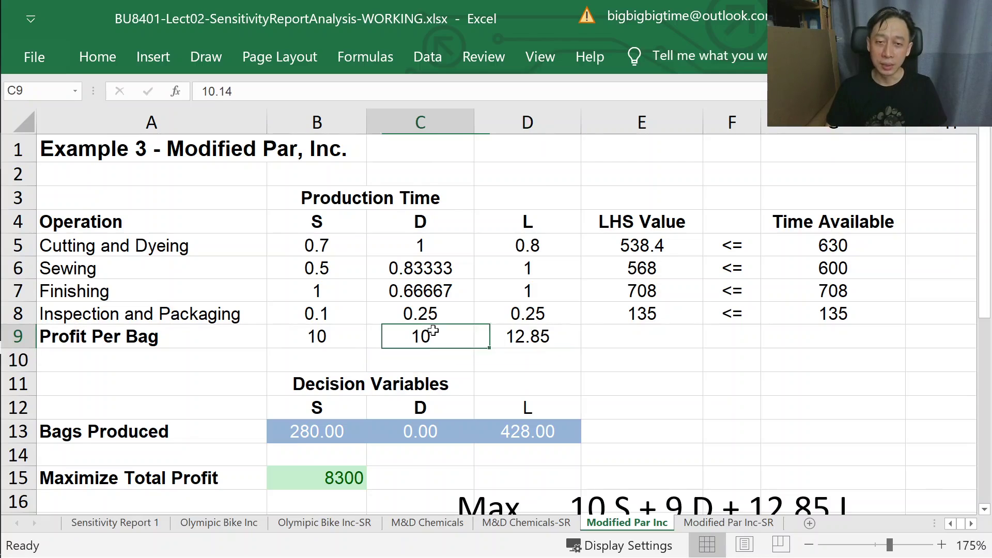
# Adjust C9's decimal places so bag D's profit displays as 10.14
pyautogui.click(87, 58)
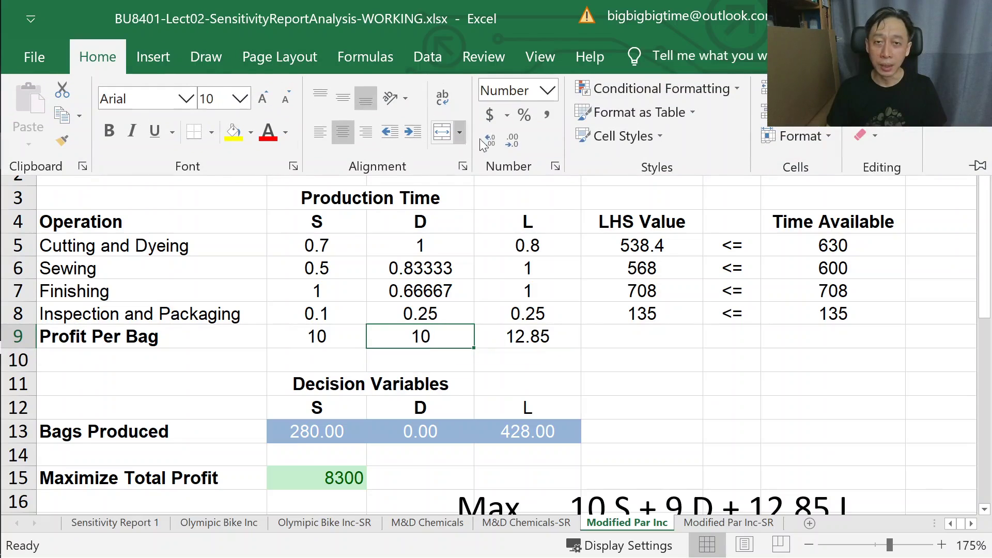
pyautogui.click(498, 143)
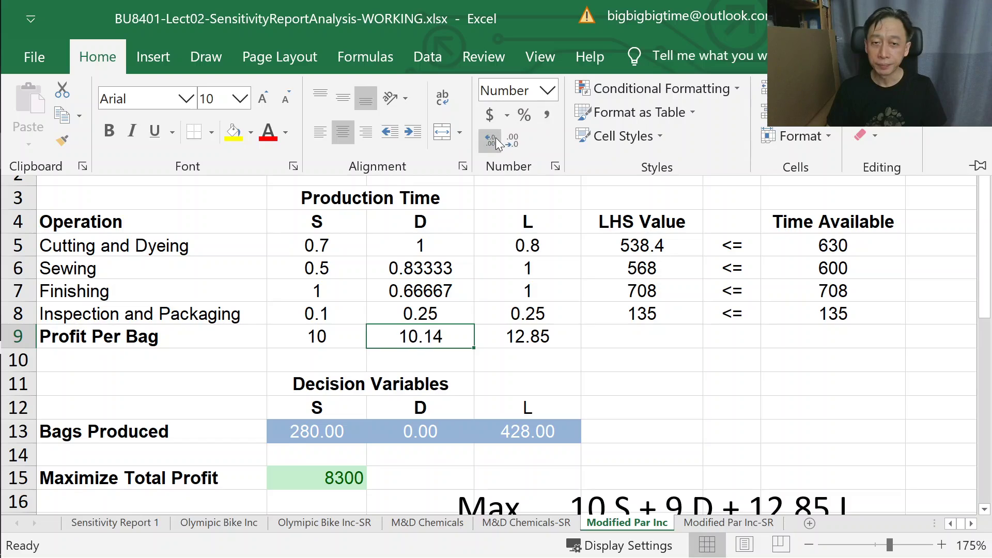
pyautogui.click(497, 142)
pyautogui.click(512, 141)
pyautogui.click(525, 288)
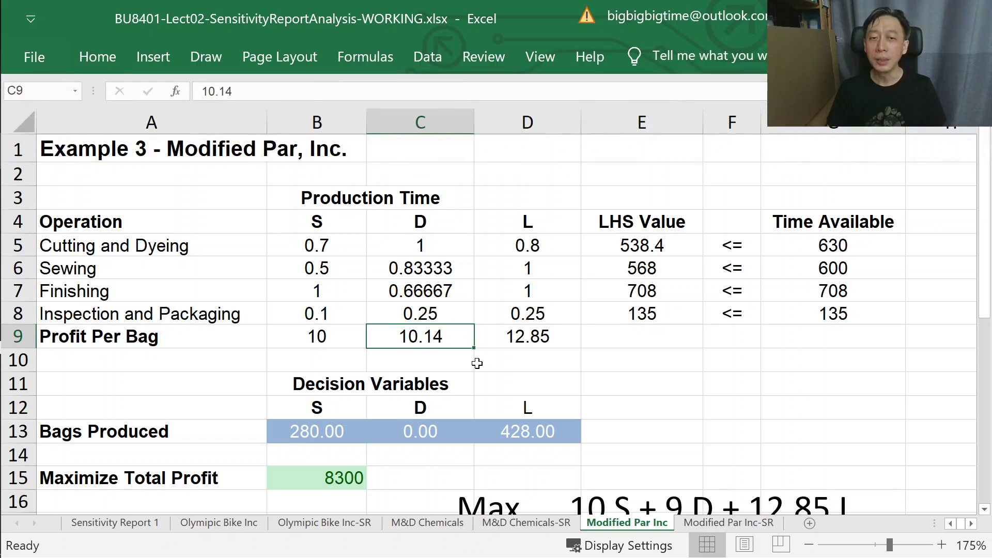
pyautogui.click(427, 57)
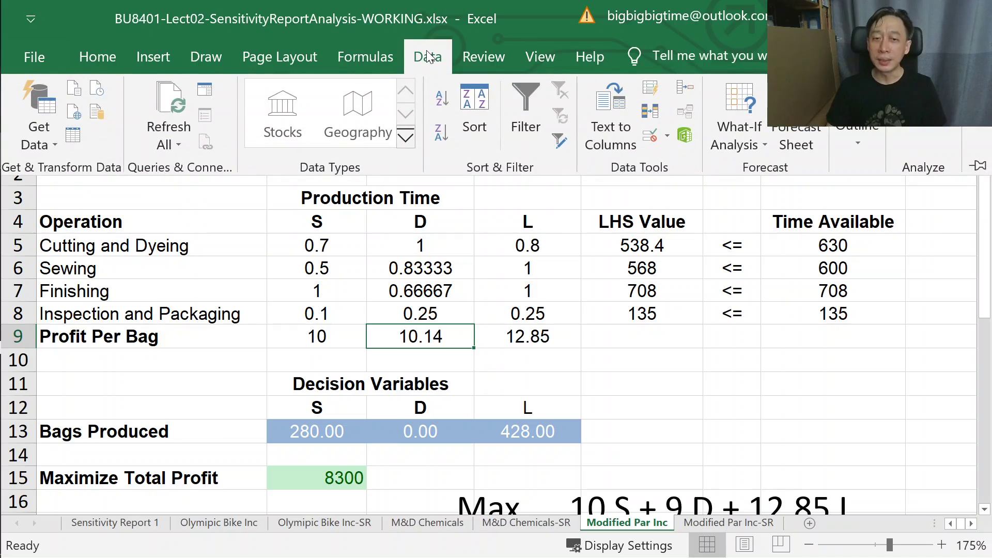
pyautogui.click(310, 429)
# Clear the bag quantities in B13:D13 and re-solve the model with Solver
pyautogui.moveTo(310, 430); pyautogui.dragTo(486, 431)
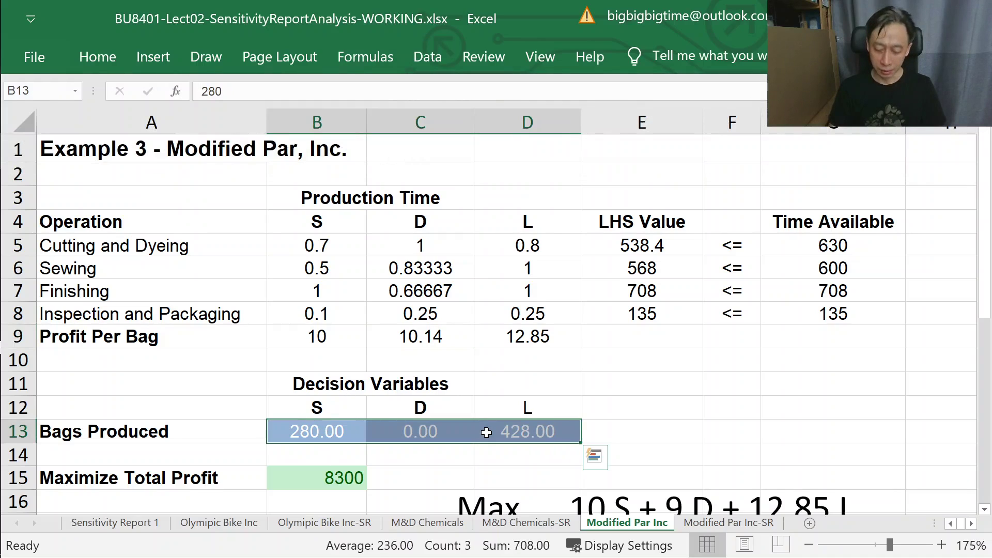
pyautogui.press('Delete')
pyautogui.press('Return')
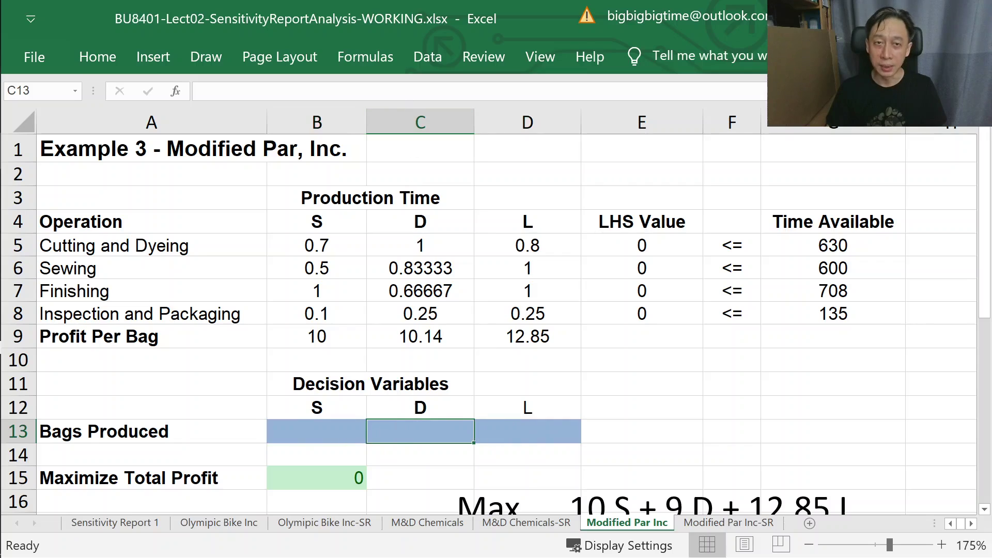
pyautogui.click(426, 57)
pyautogui.click(427, 57)
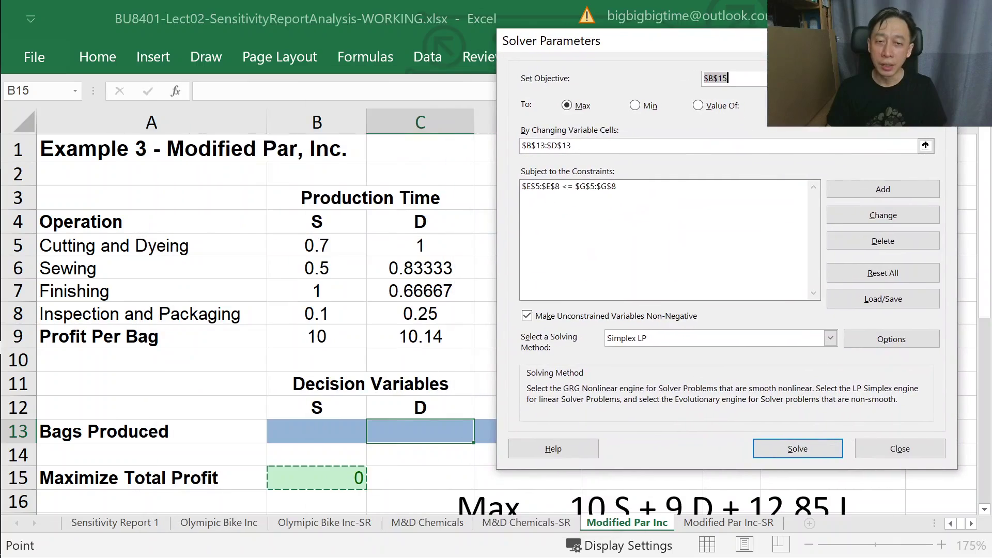
pyautogui.click(827, 450)
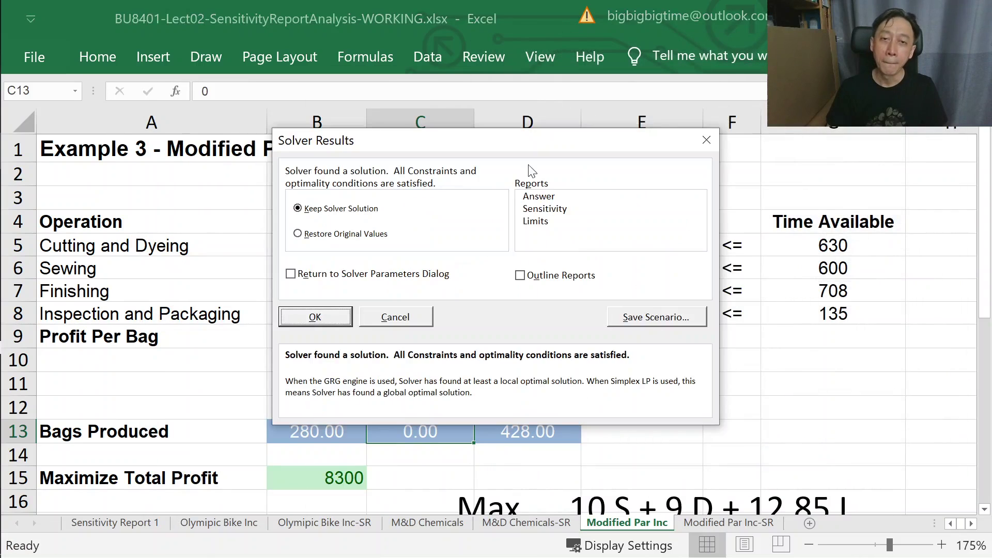
# Keep the Solver solution with a Sensitivity report and view Sensitivity Report 2
pyautogui.moveTo(510, 138); pyautogui.dragTo(637, 67)
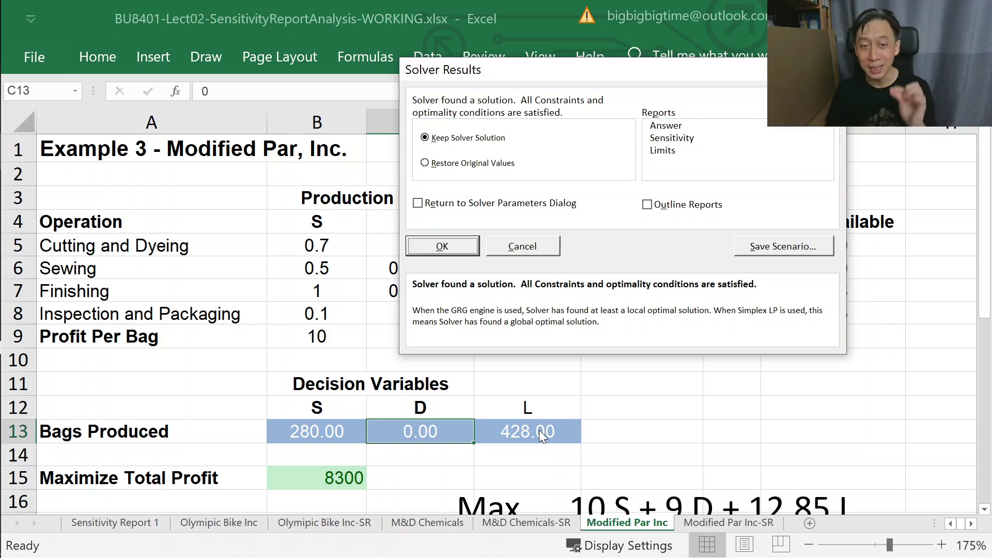
pyautogui.click(671, 138)
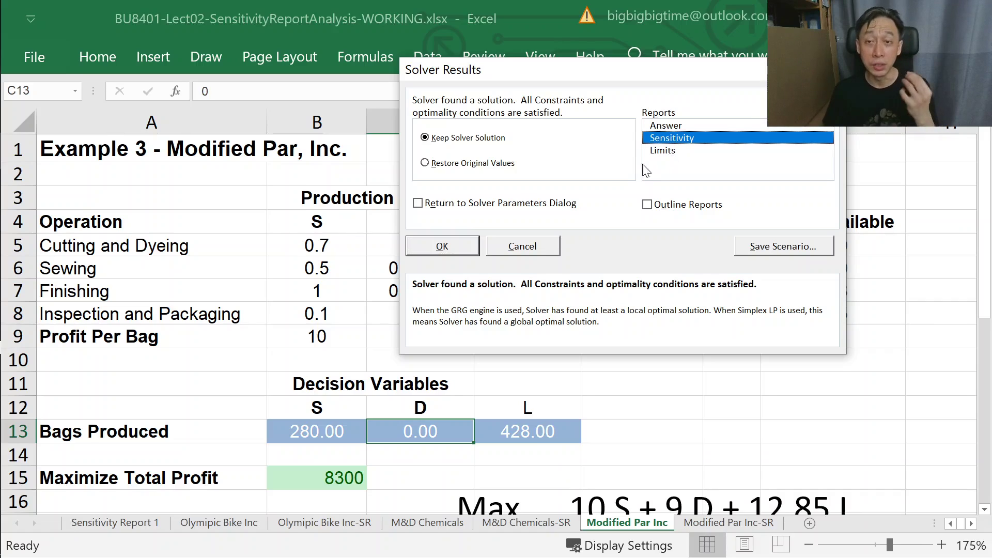
pyautogui.click(456, 245)
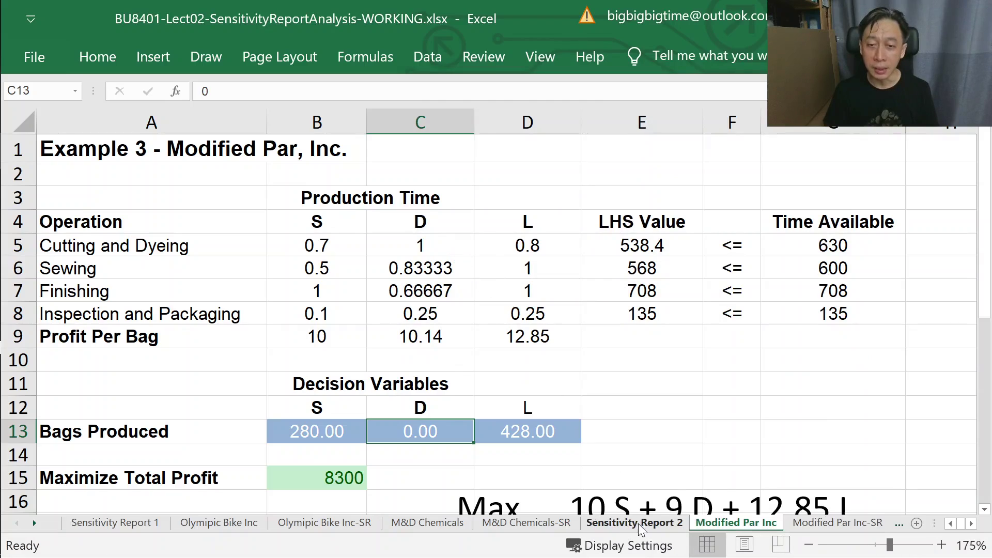
pyautogui.click(643, 523)
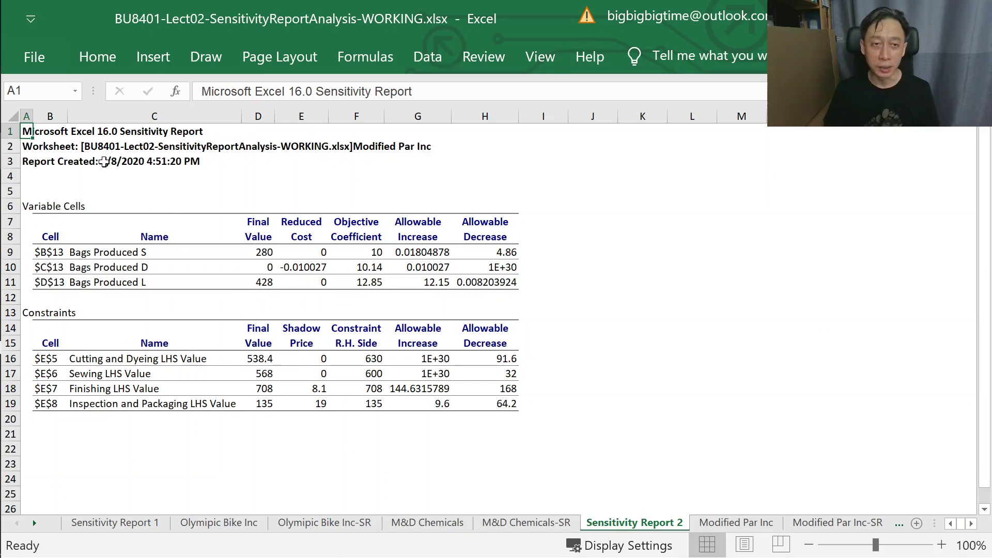
# Widen column E to reveal bag D's reduced cost -0.010027 at coefficient 10.14
pyautogui.scroll(2, 102, 158)
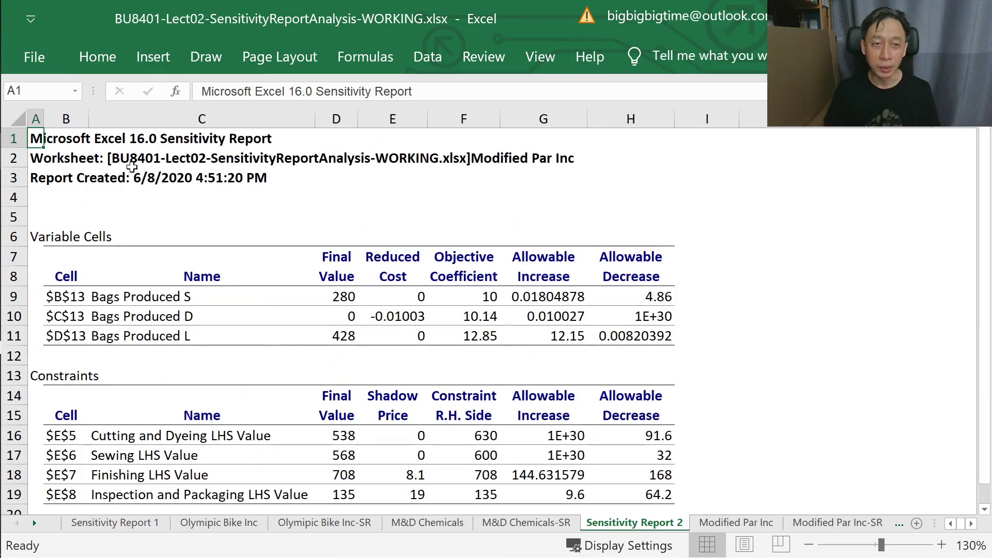
pyautogui.click(401, 316)
pyautogui.click(474, 321)
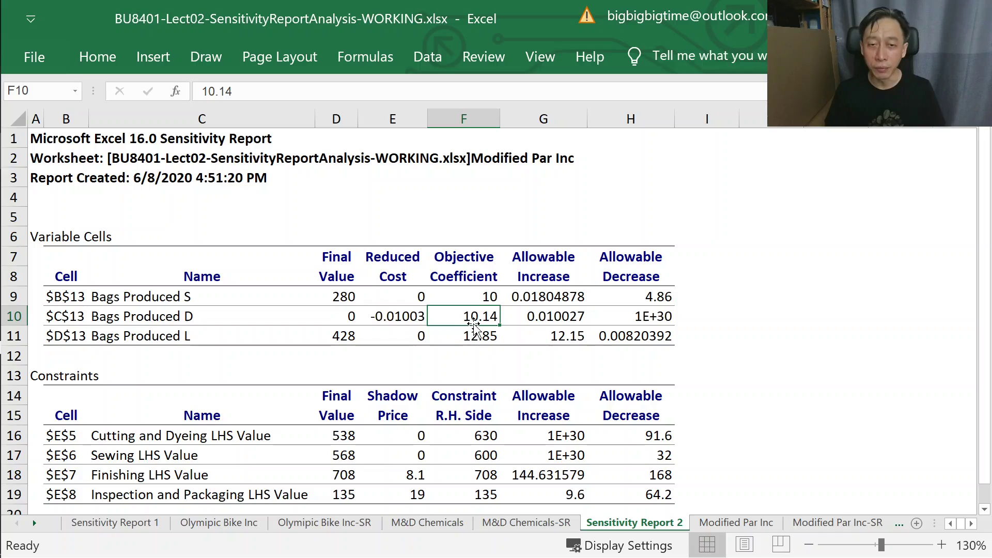
pyautogui.click(385, 316)
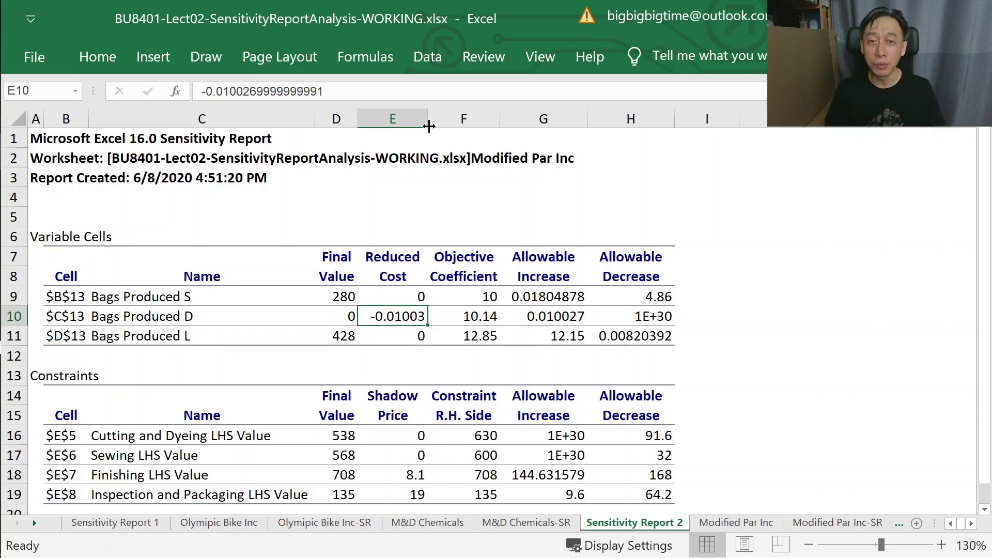
pyautogui.moveTo(428, 120); pyautogui.dragTo(440, 120)
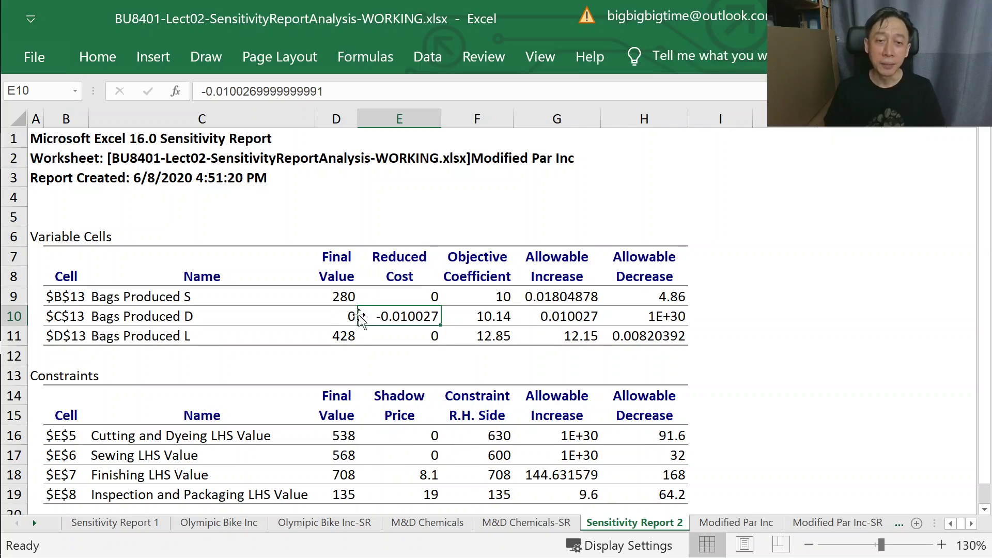
pyautogui.click(343, 317)
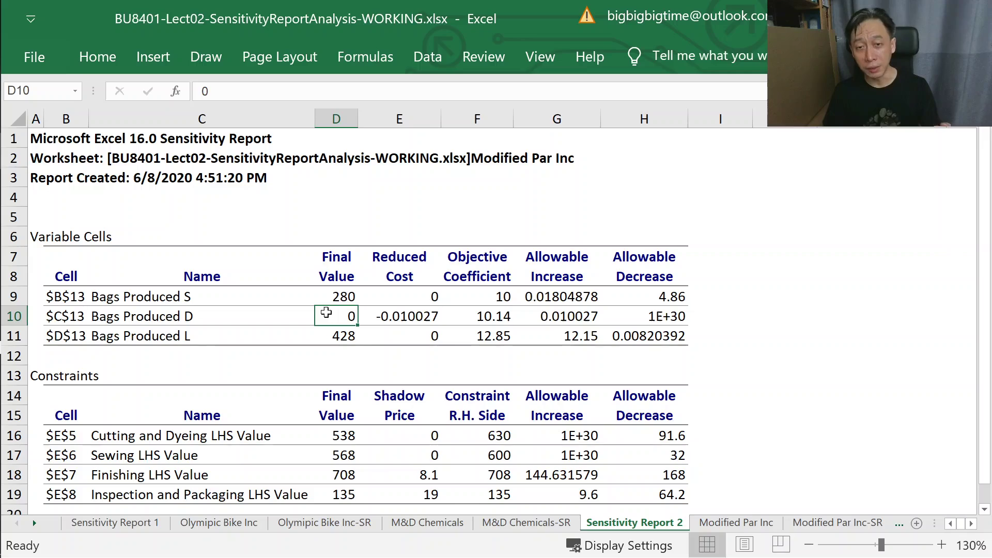
pyautogui.click(472, 321)
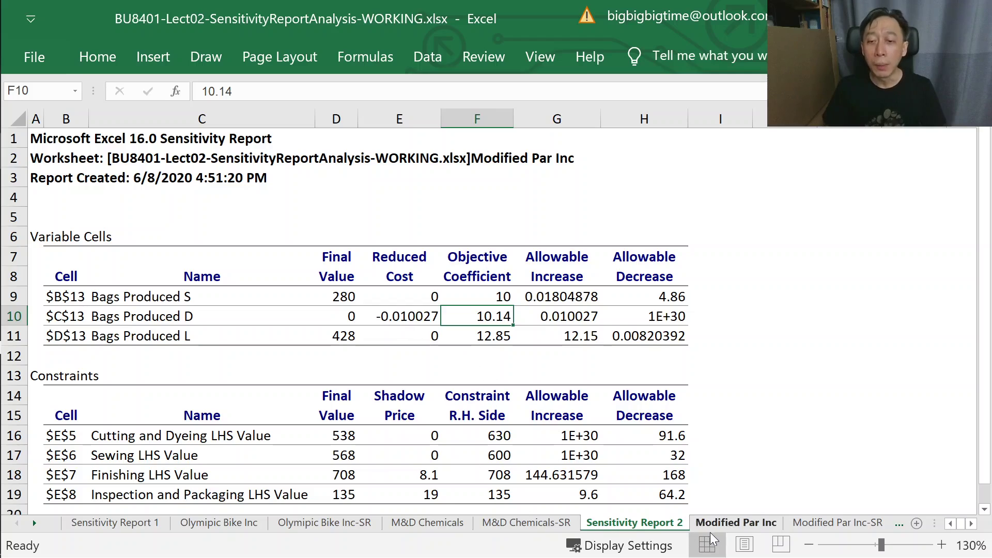
pyautogui.click(735, 523)
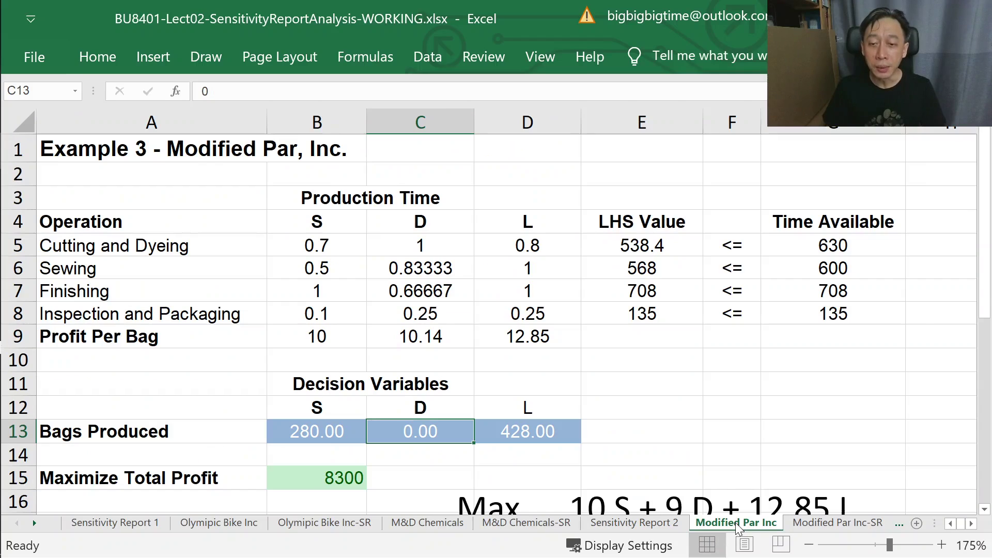
# Change bag D's profit per bag in C9 to 10.15
pyautogui.click(408, 337)
pyautogui.write('10.15')
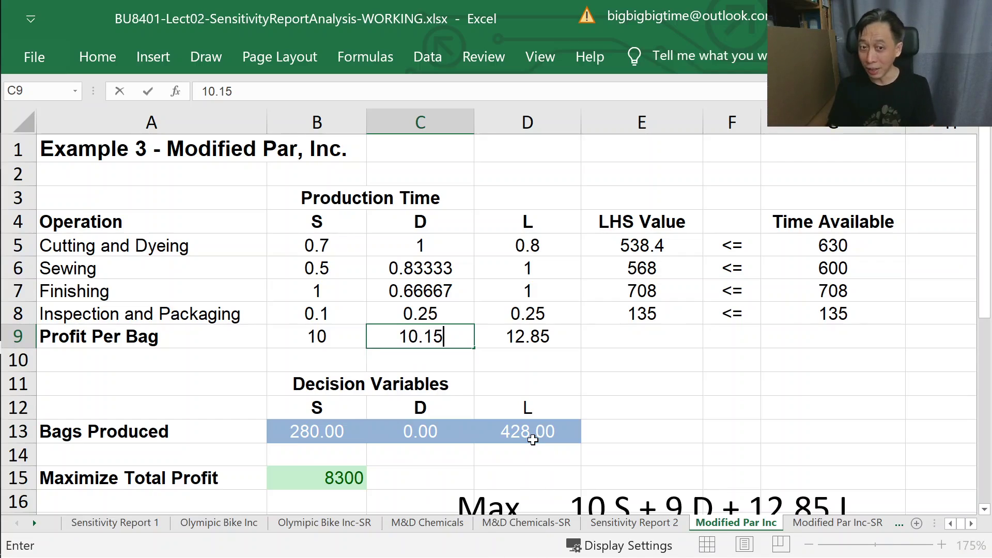
pyautogui.press('Return')
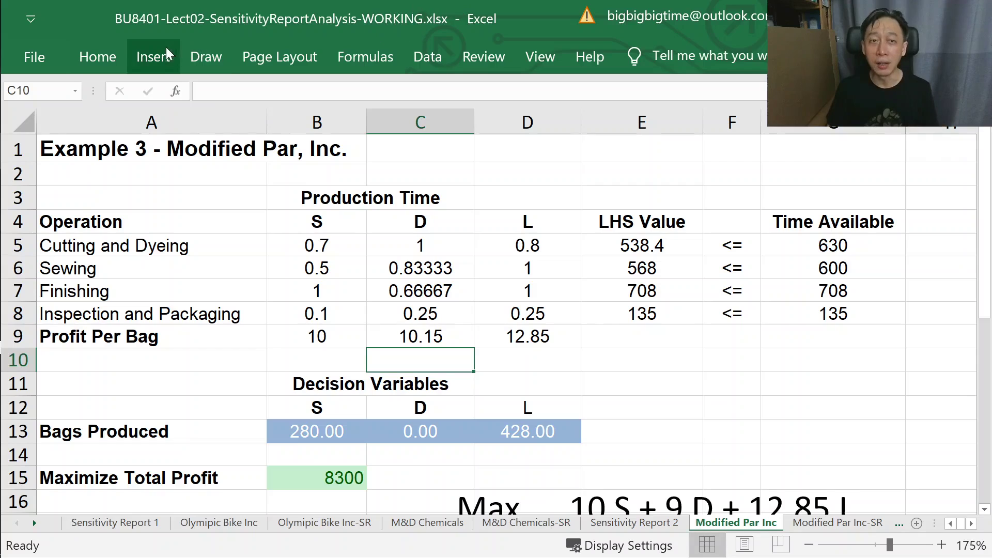
pyautogui.click(423, 57)
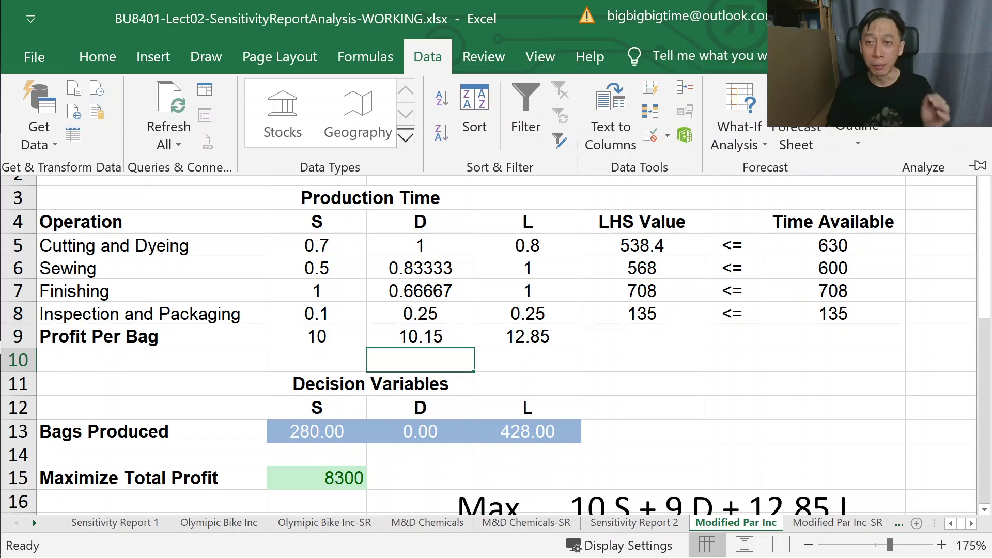
pyautogui.click(923, 129)
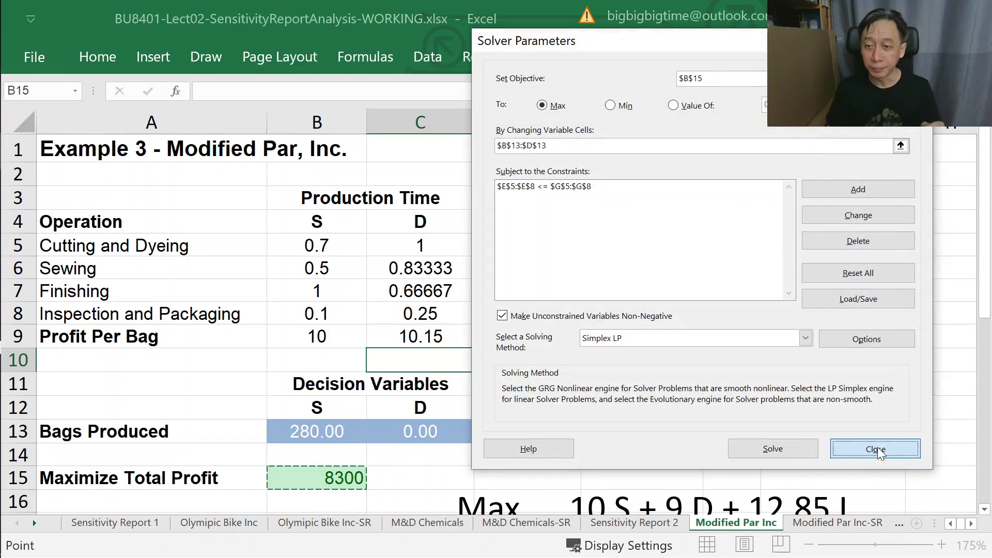
pyautogui.click(875, 449)
# Clear the bag quantities in B13:D13 and re-solve the model with Solver
pyautogui.moveTo(312, 430); pyautogui.dragTo(516, 430)
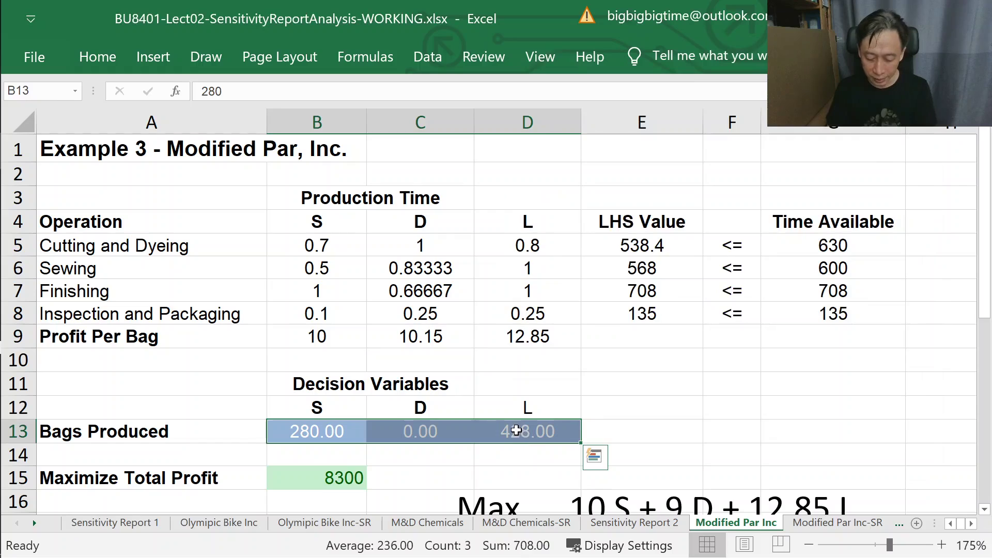
pyautogui.press('Delete')
pyautogui.click(657, 357)
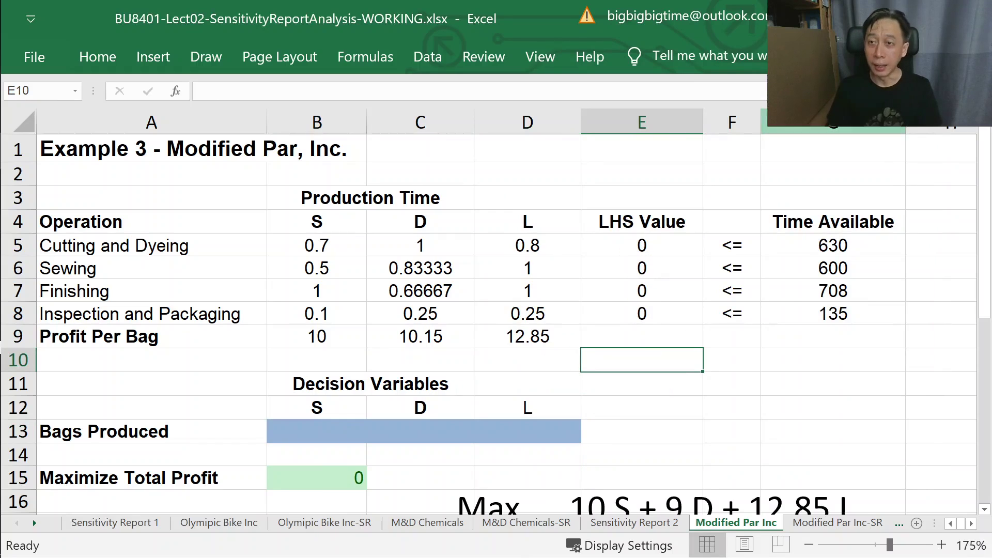
pyautogui.click(426, 57)
pyautogui.click(923, 129)
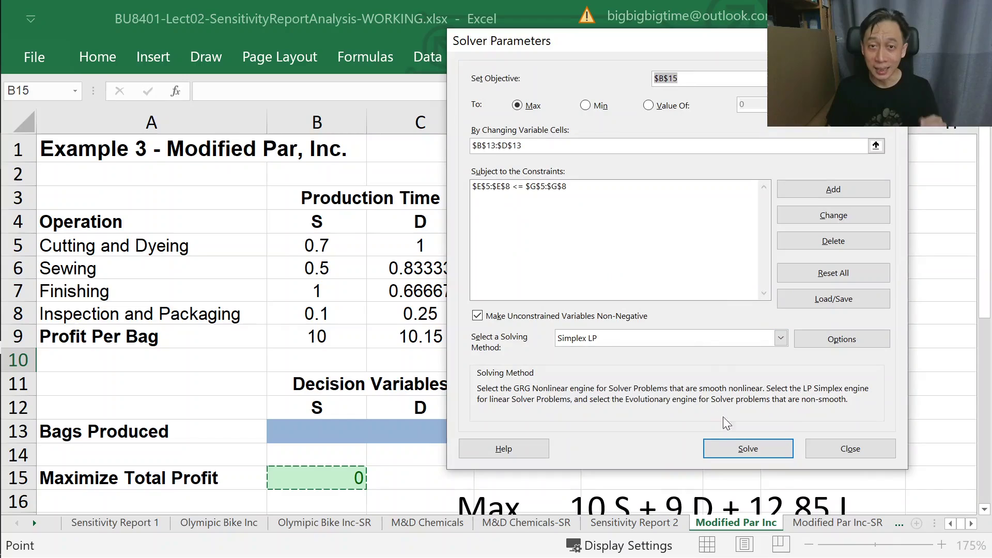
pyautogui.click(733, 453)
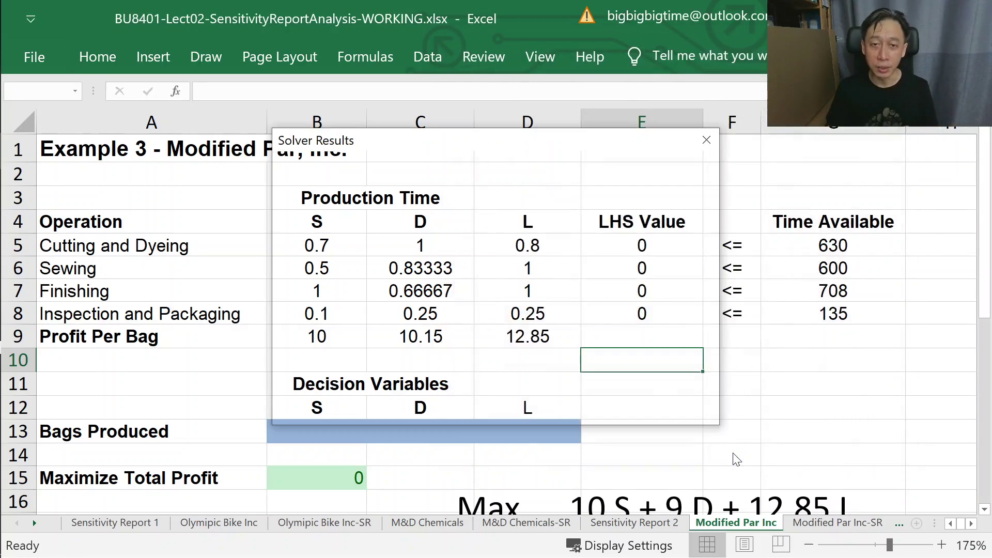
# Keep the solution with a Sensitivity report and view Sensitivity Report 3
pyautogui.moveTo(485, 137); pyautogui.dragTo(595, 109)
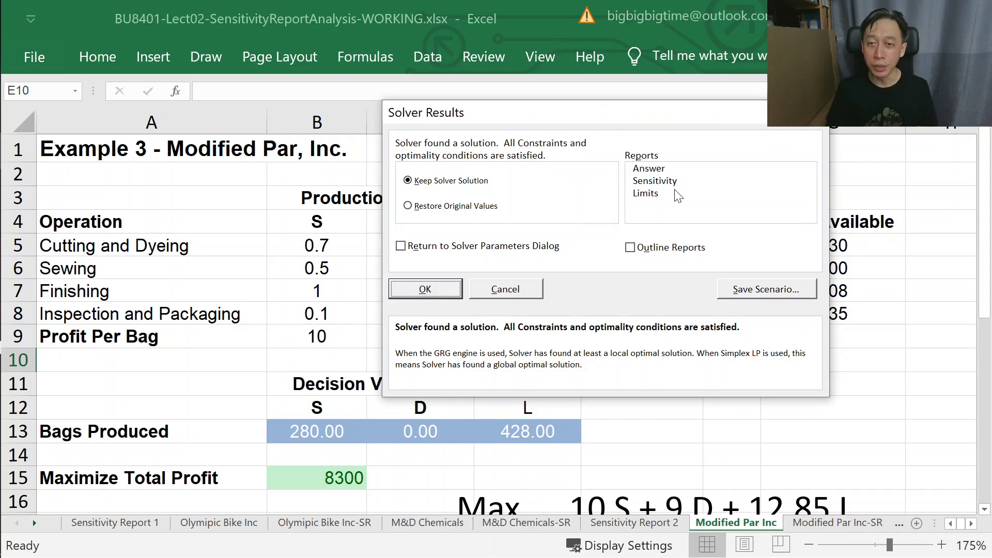
pyautogui.click(655, 181)
pyautogui.click(425, 289)
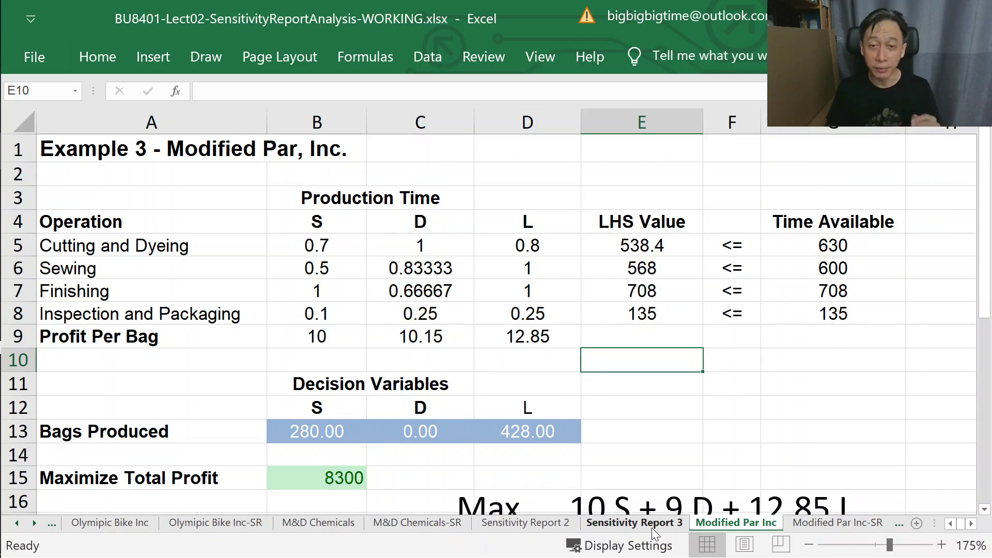
pyautogui.click(651, 523)
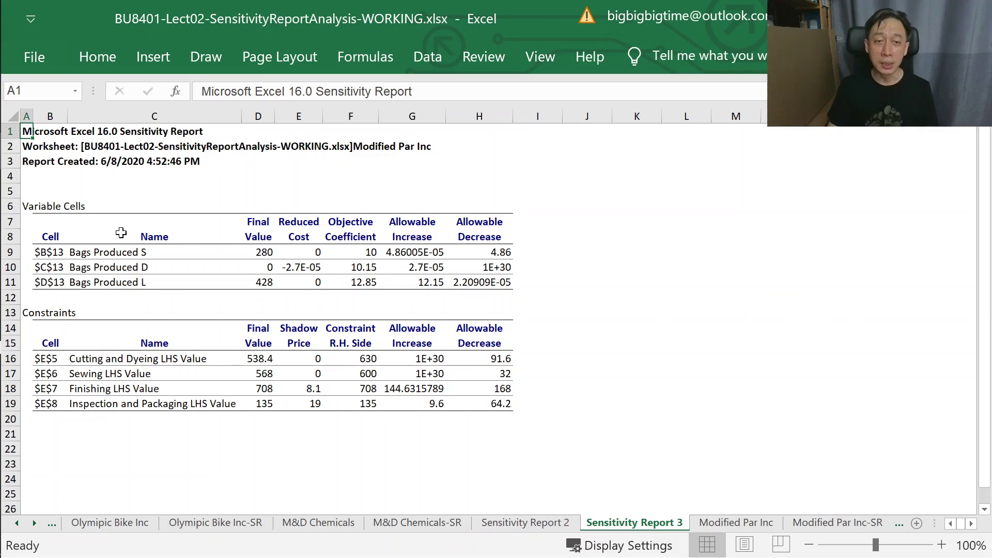
# Check bag D's coefficient 10.15 and reduced cost -2.7E-05 in Sensitivity Report 3
pyautogui.scroll(3, 111, 227)
pyautogui.click(520, 340)
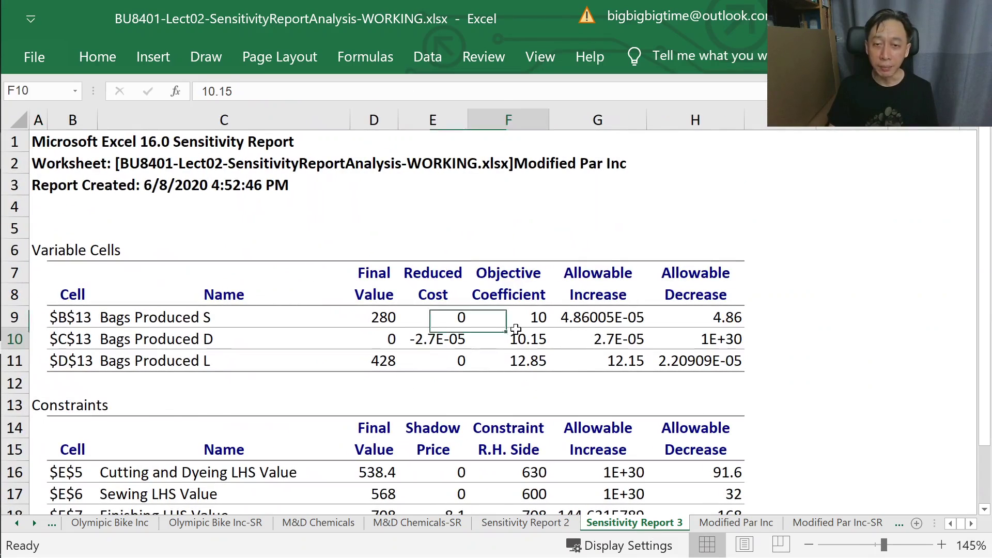
pyautogui.click(449, 339)
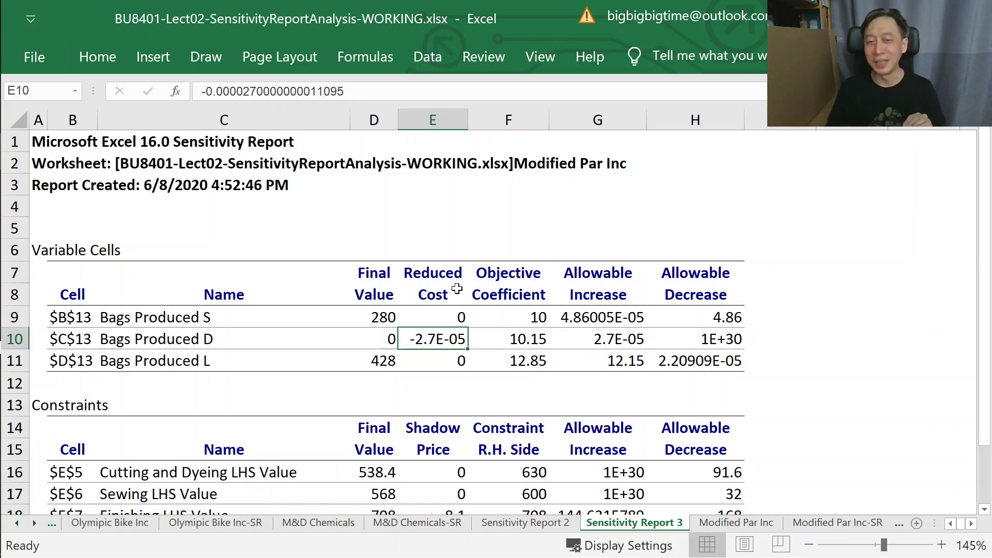
pyautogui.click(497, 339)
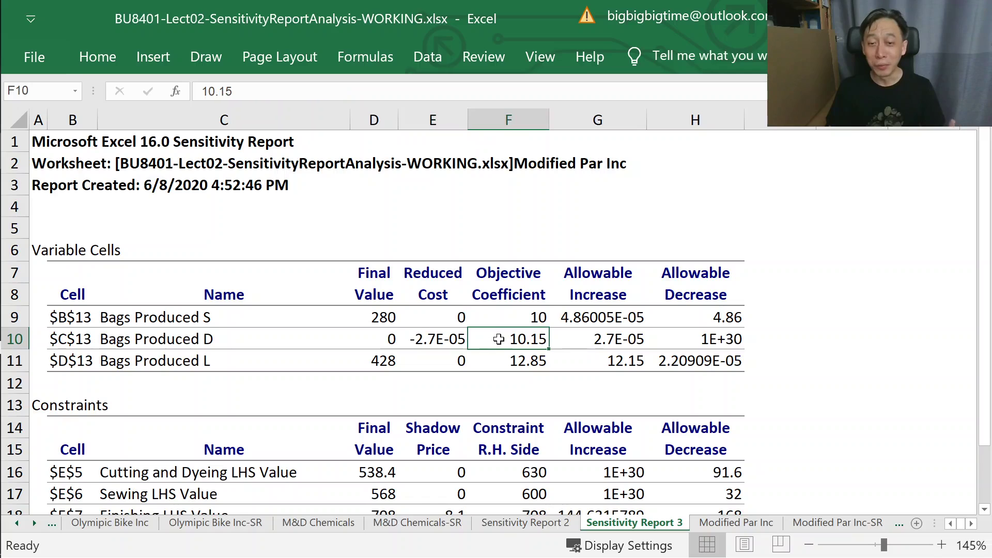
pyautogui.click(740, 524)
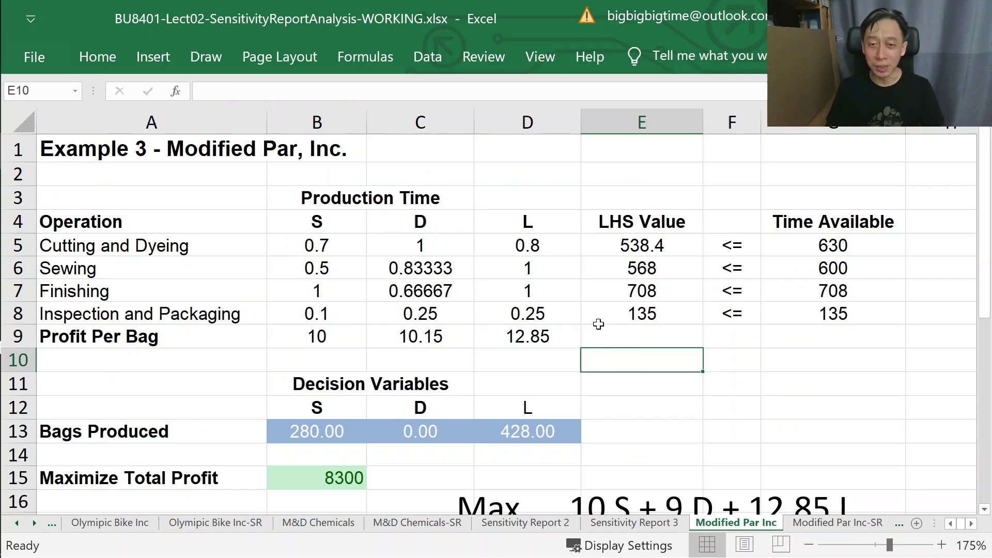
# Change bag D's profit per bag in C9 to 10.16
pyautogui.click(403, 337)
pyautogui.write('10.15')
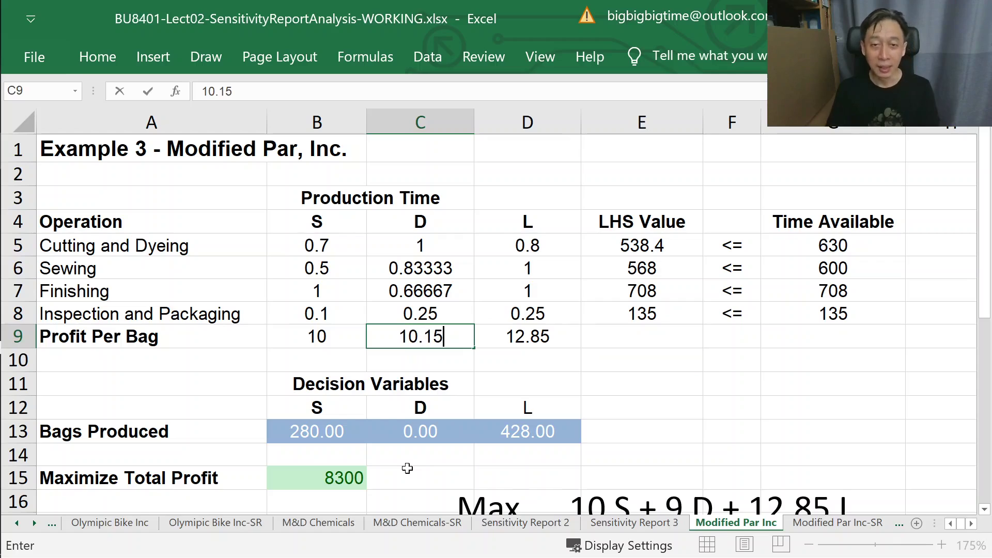
pyautogui.press('BackSpace')
pyautogui.write('6')
pyautogui.hotkey('ctrl', 'Return')
pyautogui.press('Return')
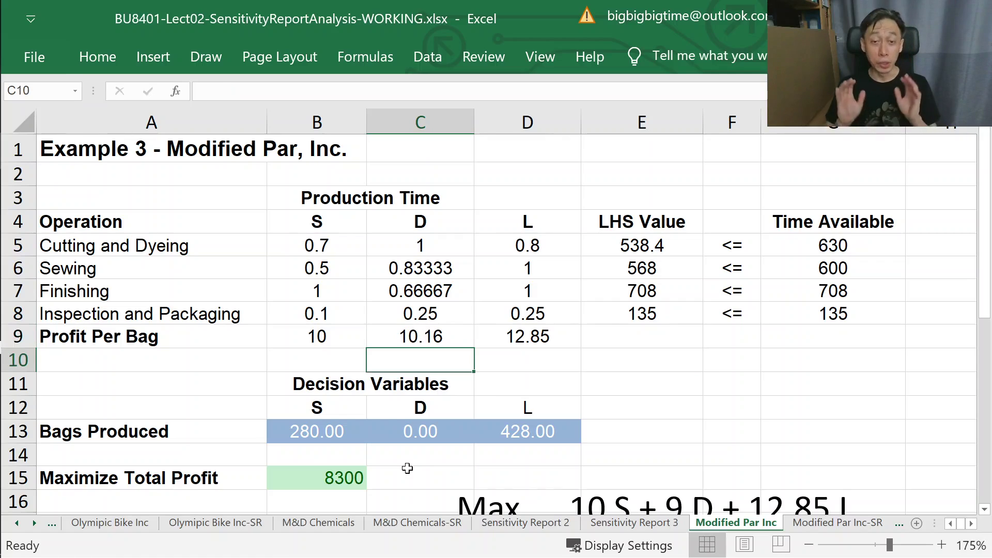
# Clear the old bag quantities in B13:D13 and confirm D's new 10.16 profit
pyautogui.moveTo(314, 433); pyautogui.dragTo(486, 445)
pyautogui.press('Delete')
pyautogui.click(389, 432)
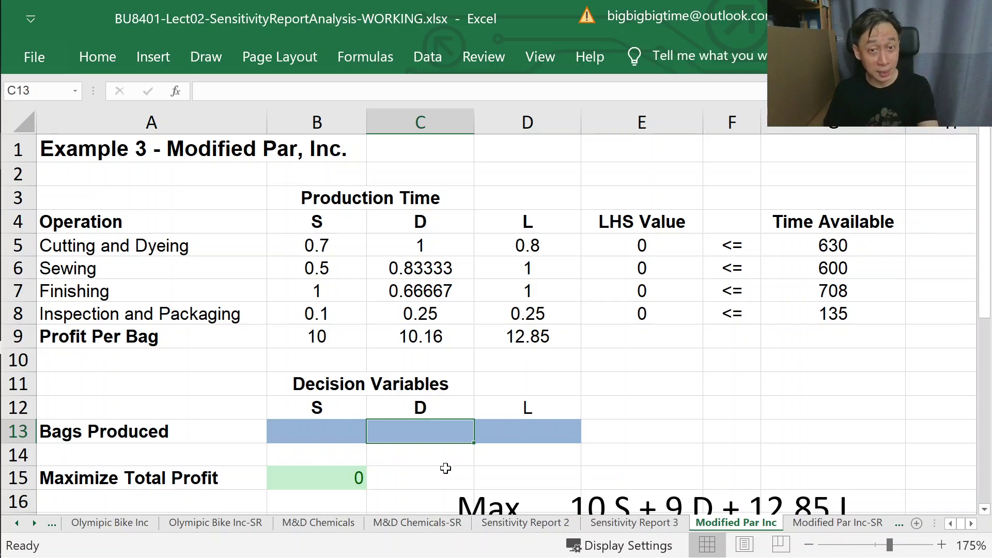
pyautogui.click(431, 346)
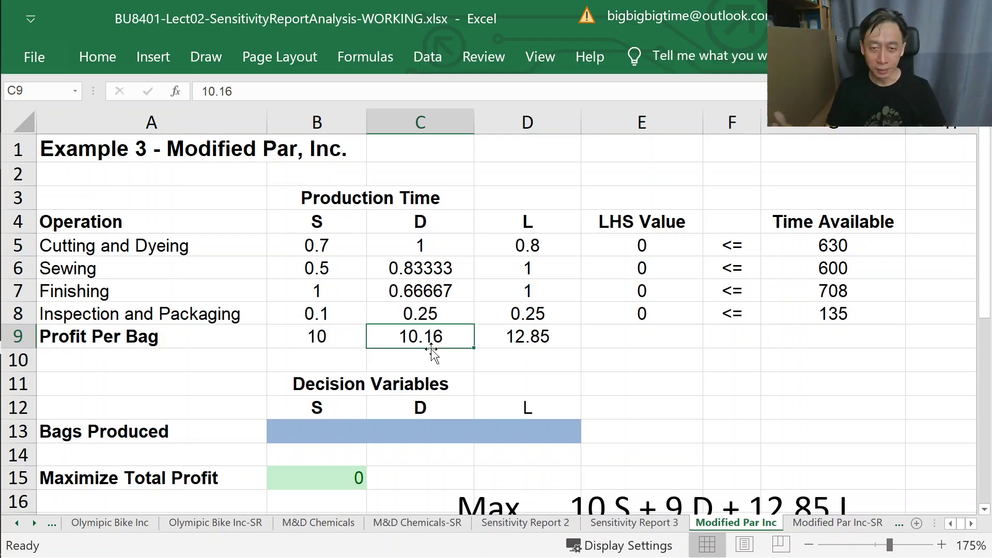
pyautogui.click(440, 438)
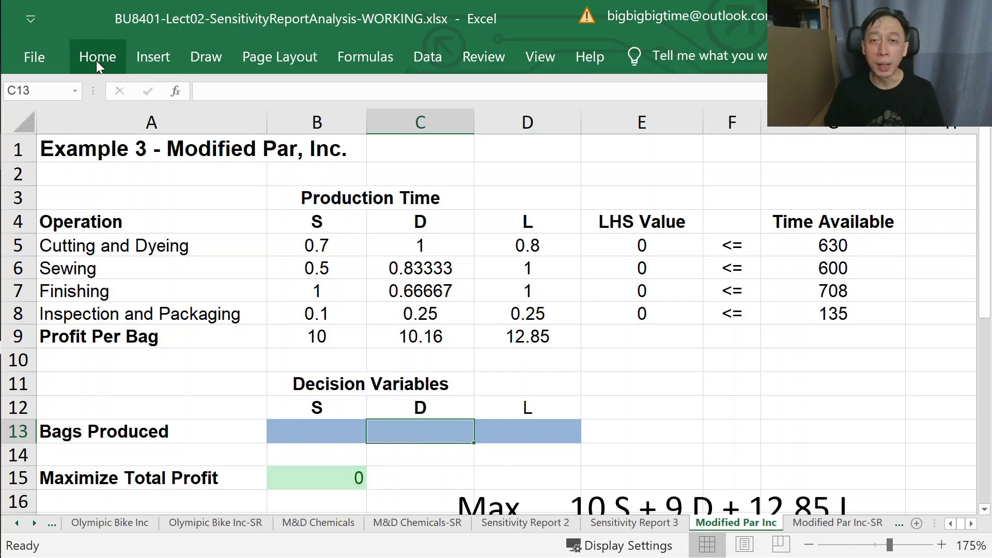
# Re-solve with Solver and keep the solution with a Sensitivity report
pyautogui.click(442, 57)
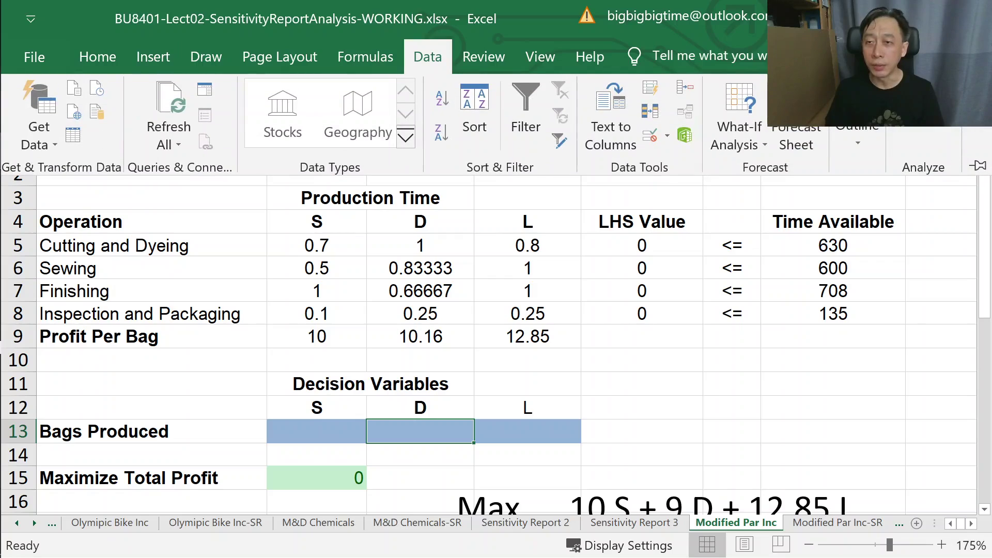
pyautogui.click(917, 90)
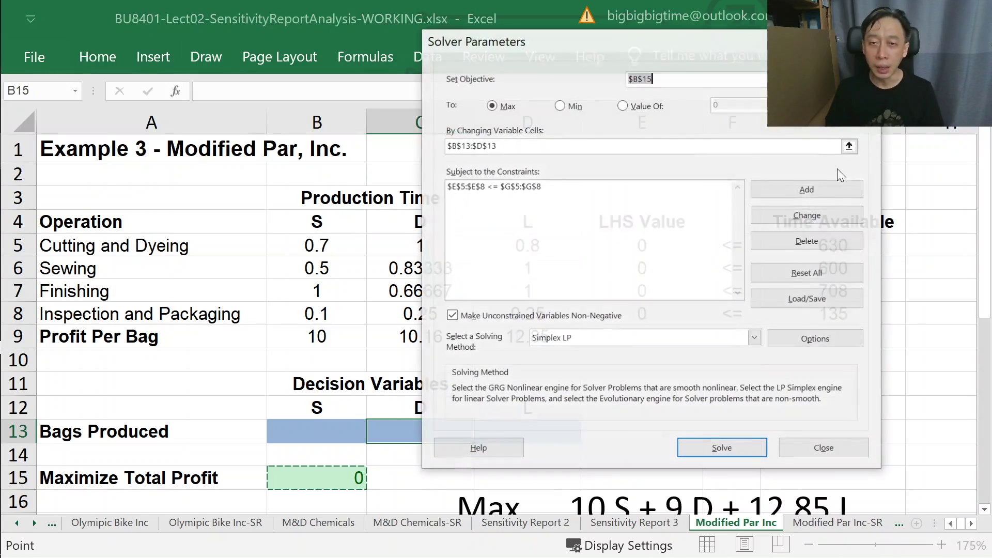
pyautogui.click(726, 447)
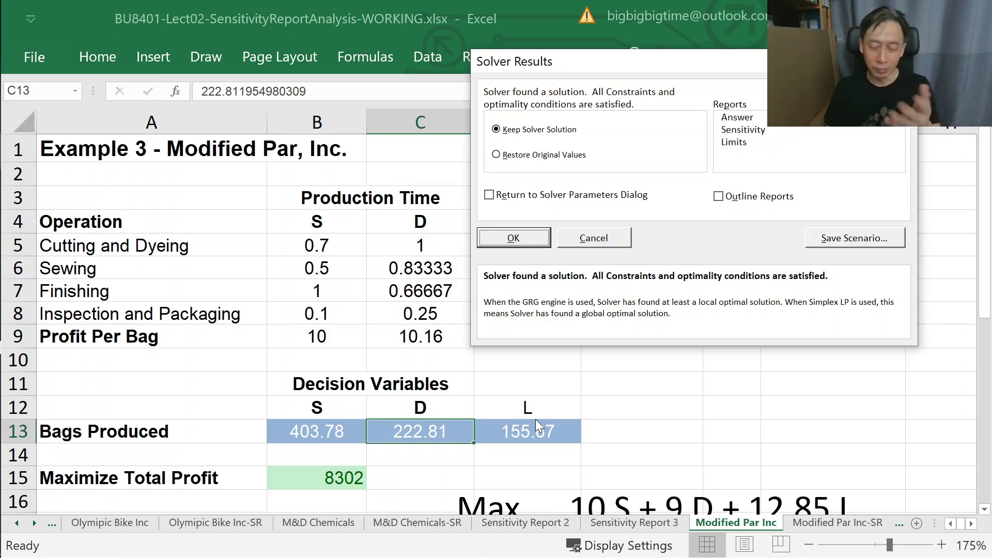
pyautogui.click(749, 133)
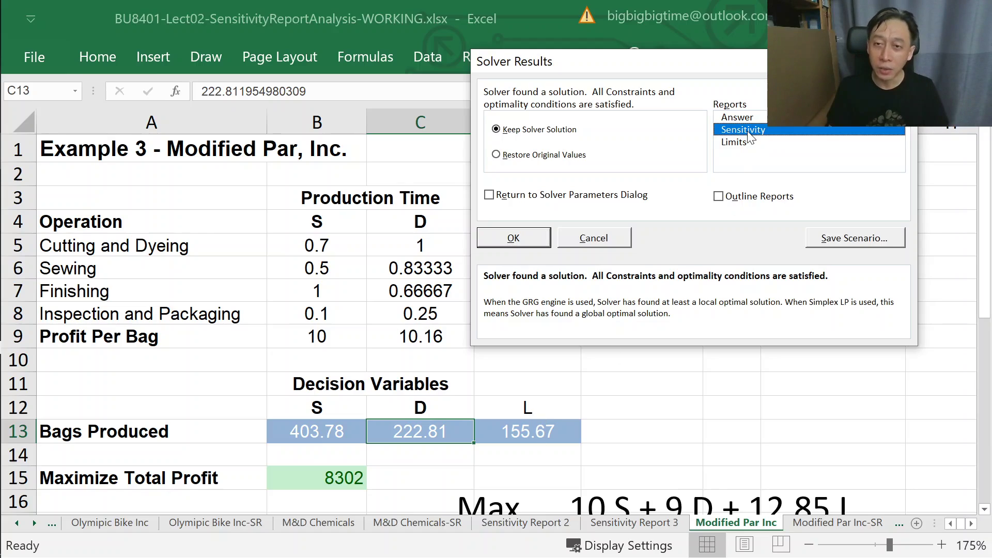
pyautogui.click(535, 239)
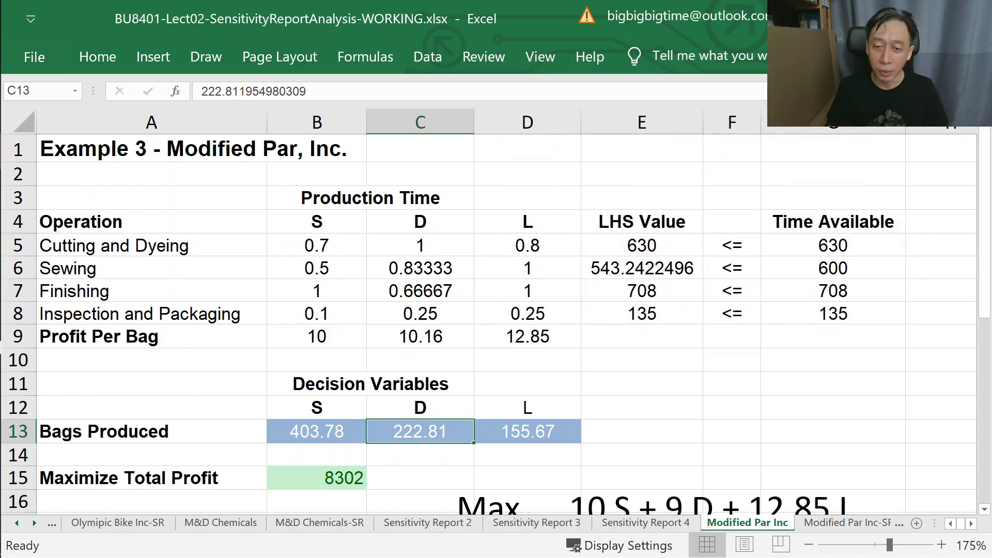
# In Sensitivity Report 4, compare the bags' final values and zero reduced costs, D at 222.811955
pyautogui.click(639, 522)
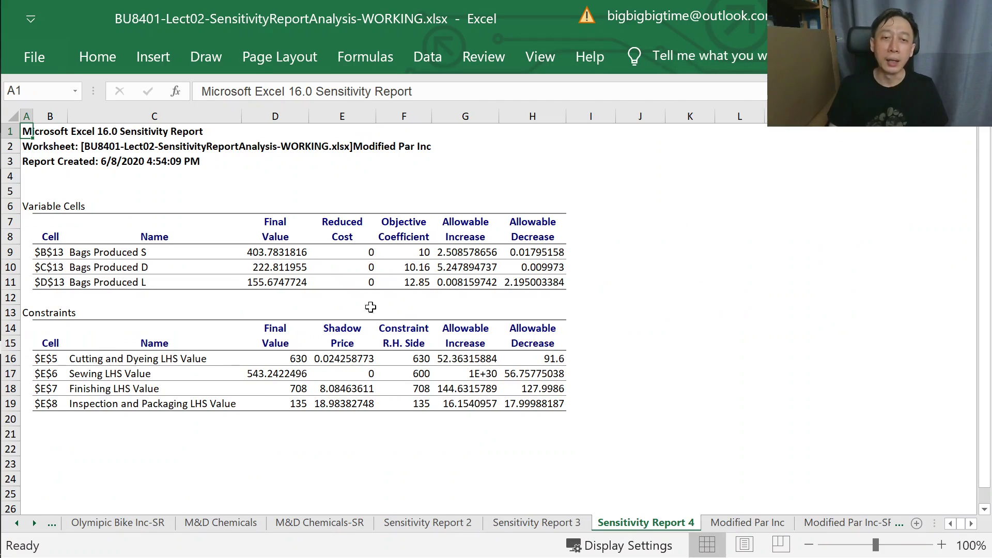
pyautogui.scroll(3, 259, 266)
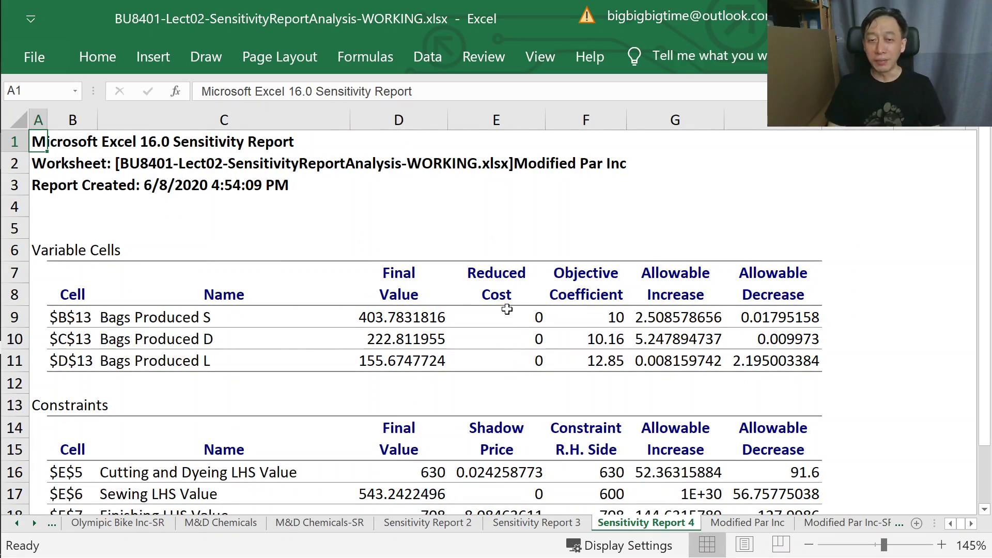
pyautogui.moveTo(511, 316); pyautogui.dragTo(510, 358)
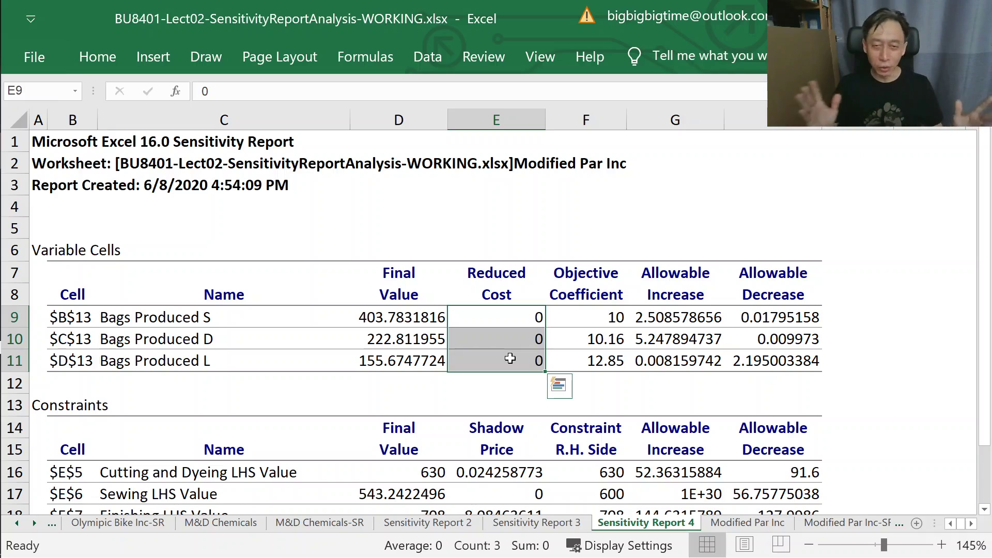
pyautogui.moveTo(408, 318); pyautogui.dragTo(382, 359)
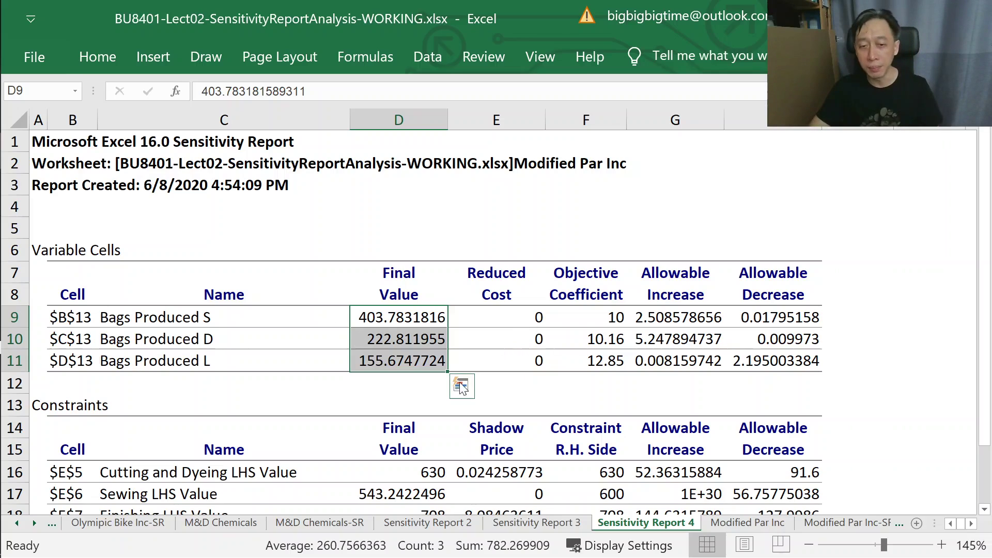
pyautogui.click(485, 321)
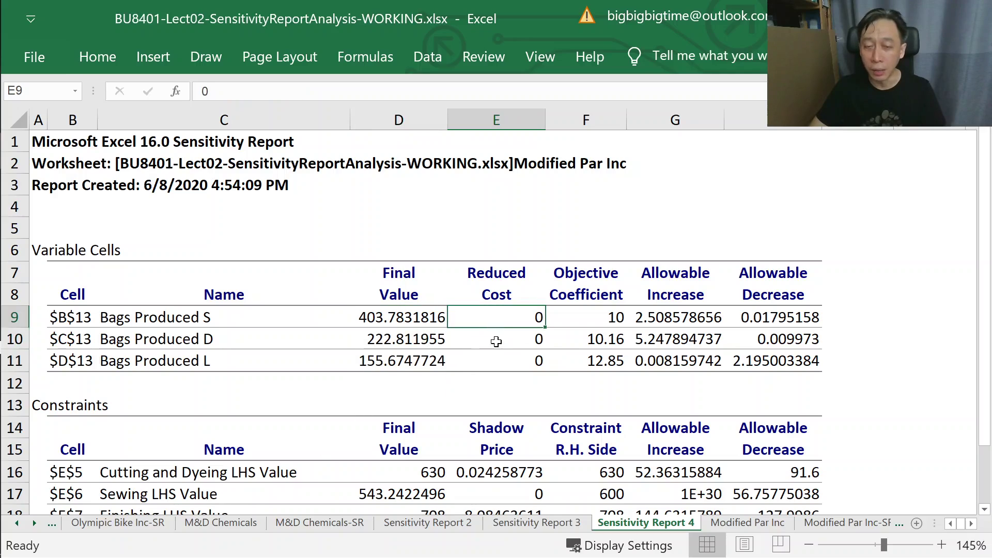
pyautogui.click(498, 345)
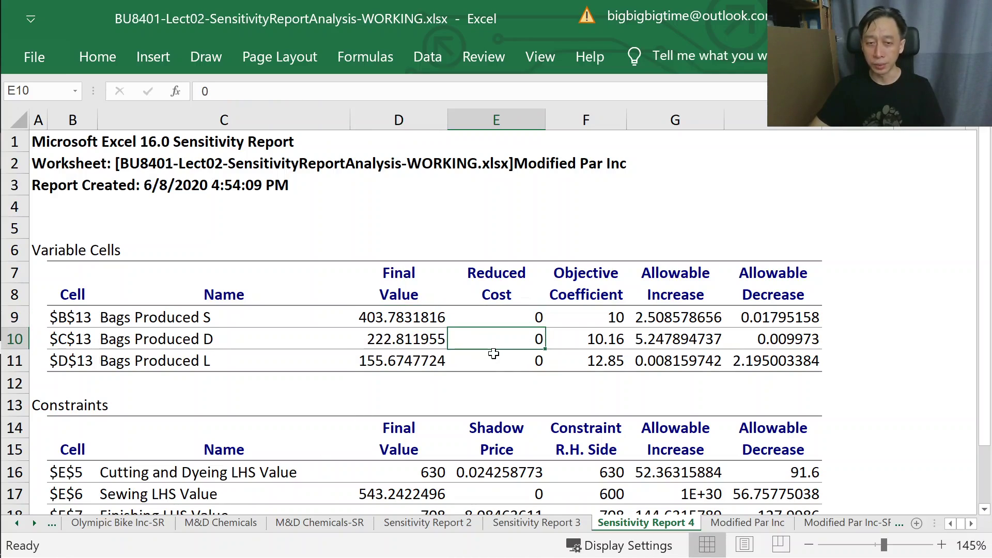